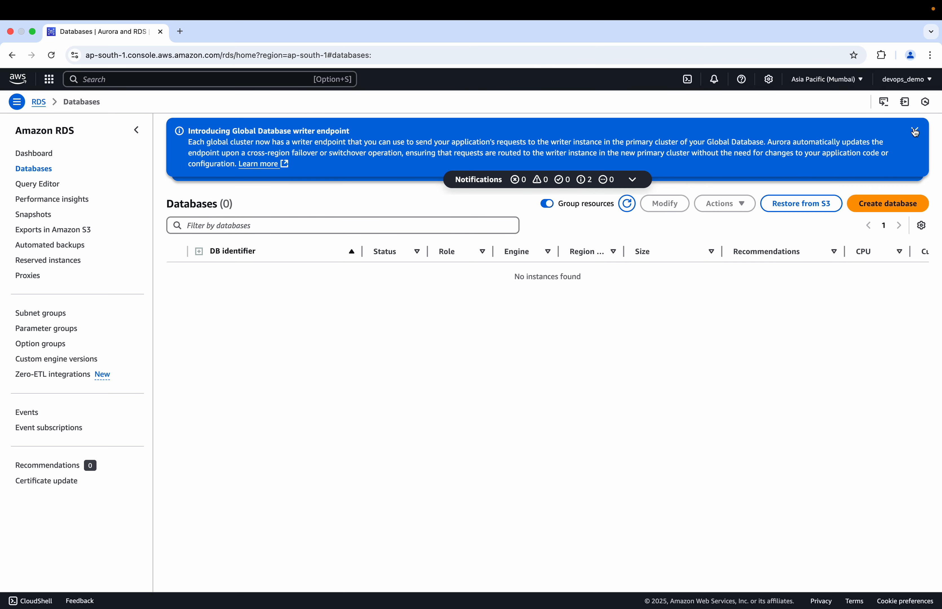
- Dismiss the notification banners and start creating a database with PostgreSQL as the engine type
left_click(914, 131)
left_click(914, 129)
left_click(900, 126)
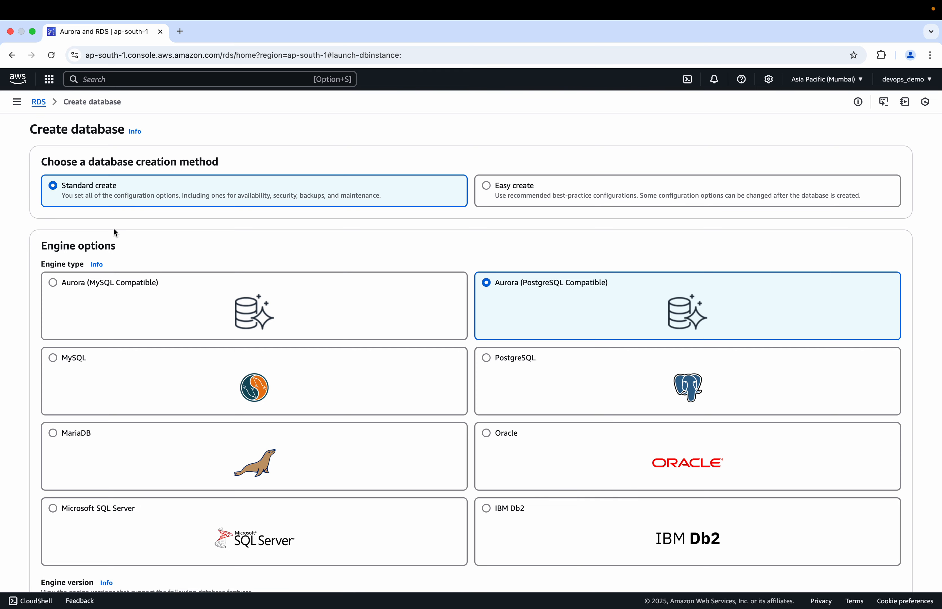
left_click(527, 371)
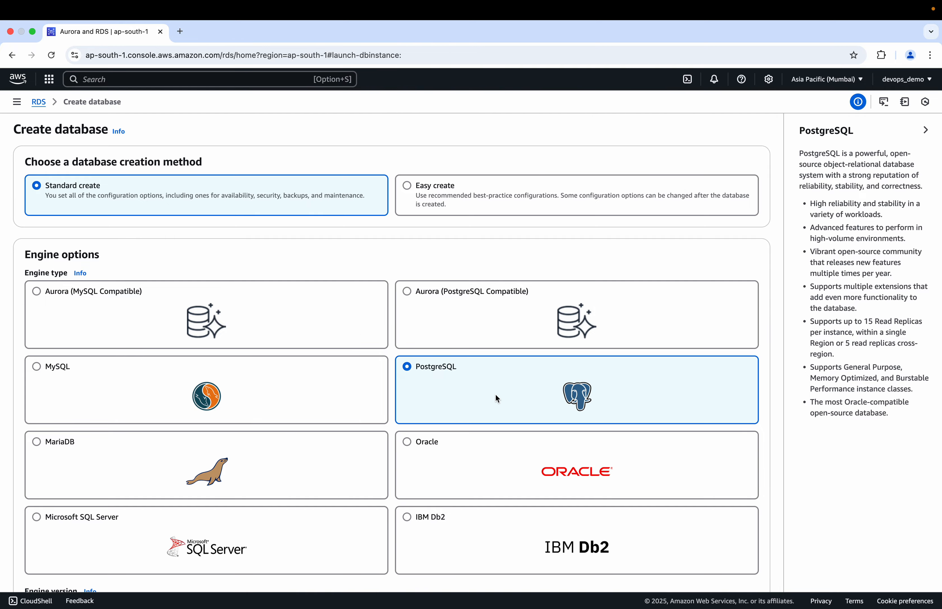
- Choose PostgreSQL 17.2-R1 as the engine version for the new database
scroll(496, 397, "down", 10)
scroll(496, 395, "up", 3)
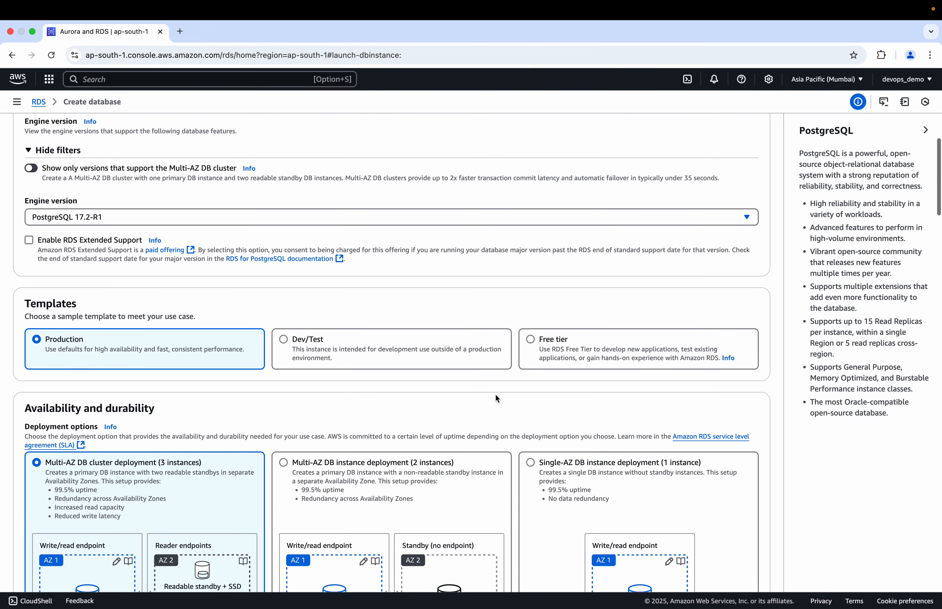
left_click(124, 331)
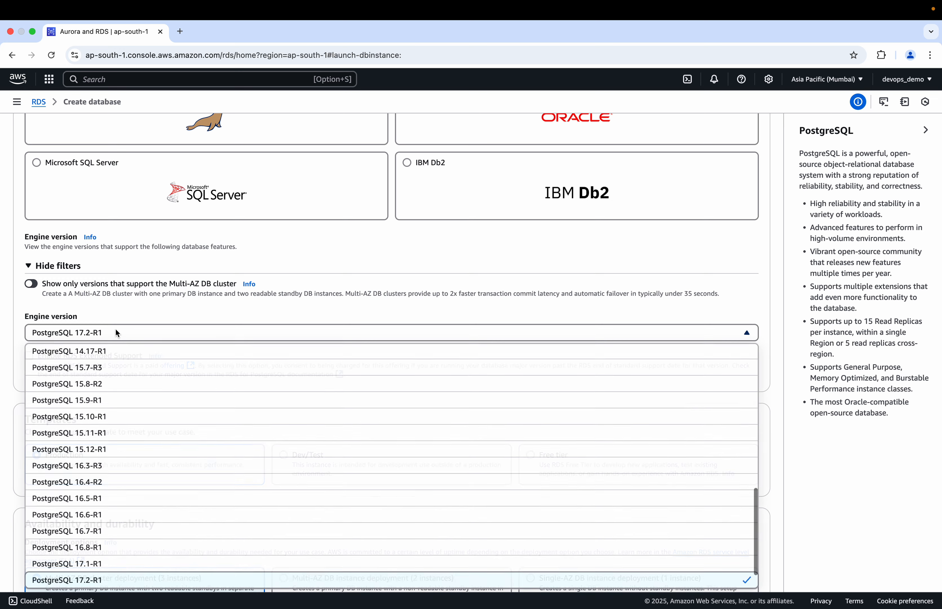
left_click(97, 581)
- Choose the Multi-AZ DB instance deployment (2 instances) under Availability and durability
scroll(156, 478, "down", 1)
scroll(155, 477, "down", 4)
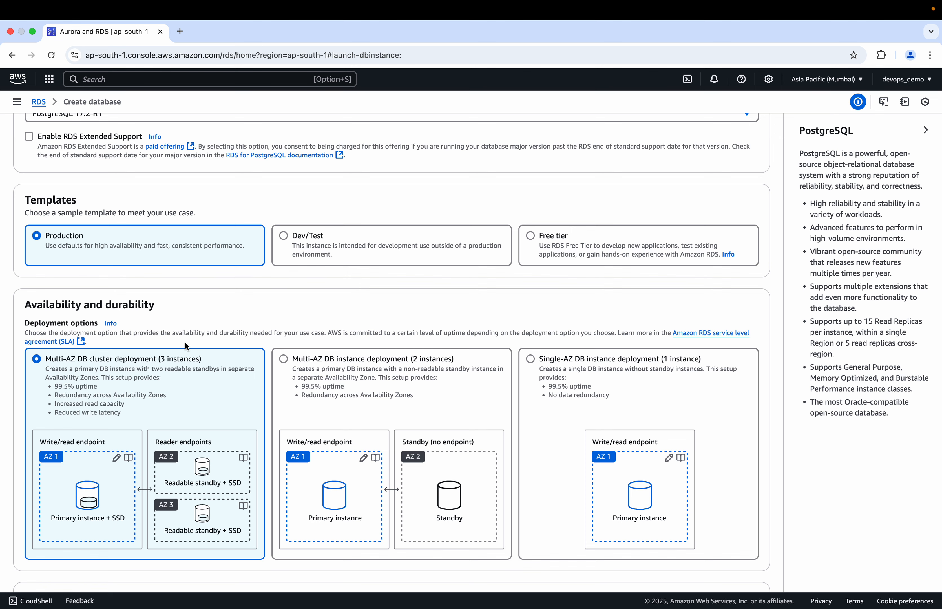
scroll(185, 340, "down", 3)
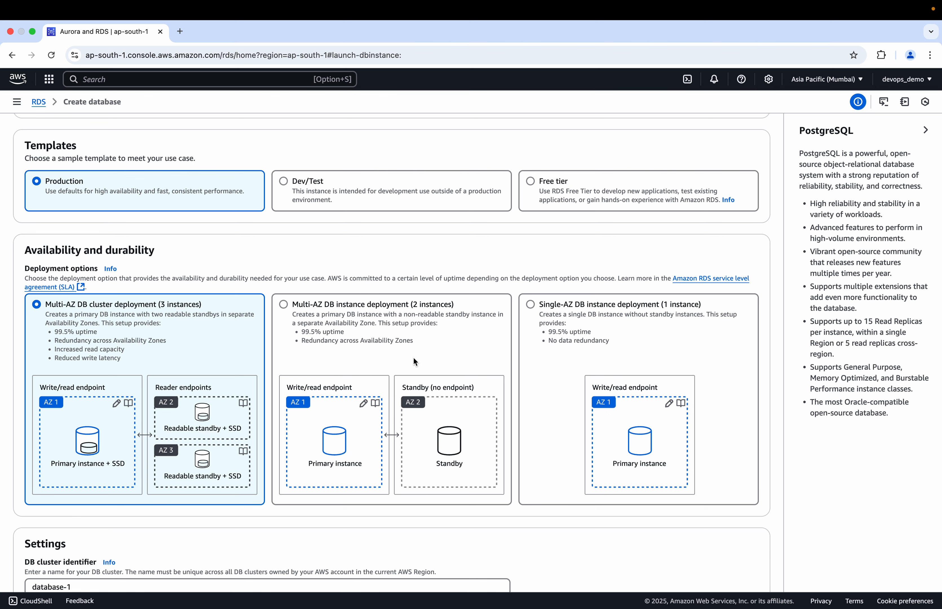
scroll(414, 358, "down", 2)
left_click(340, 280)
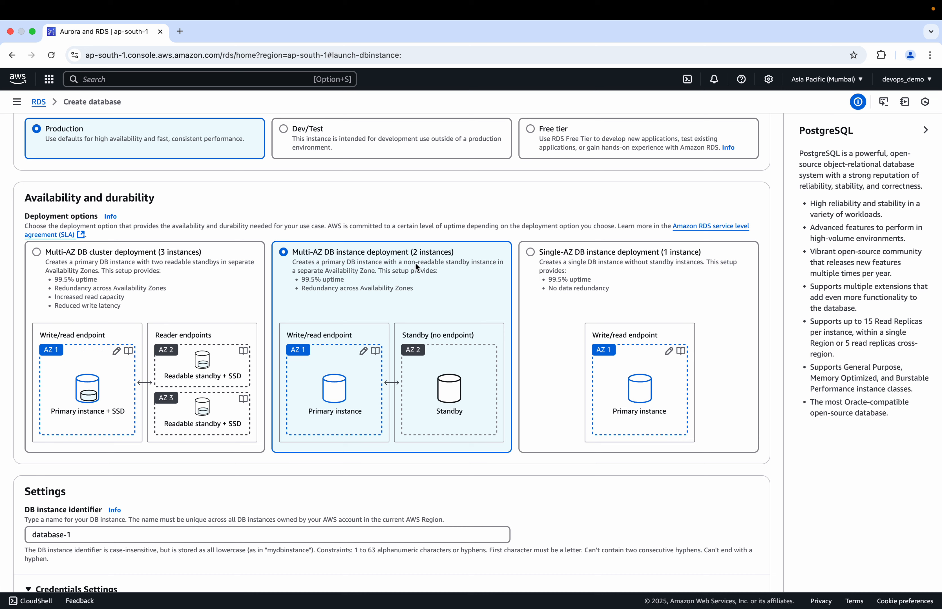
- Set the DB instance identifier to demo-db
scroll(284, 414, "down", 6)
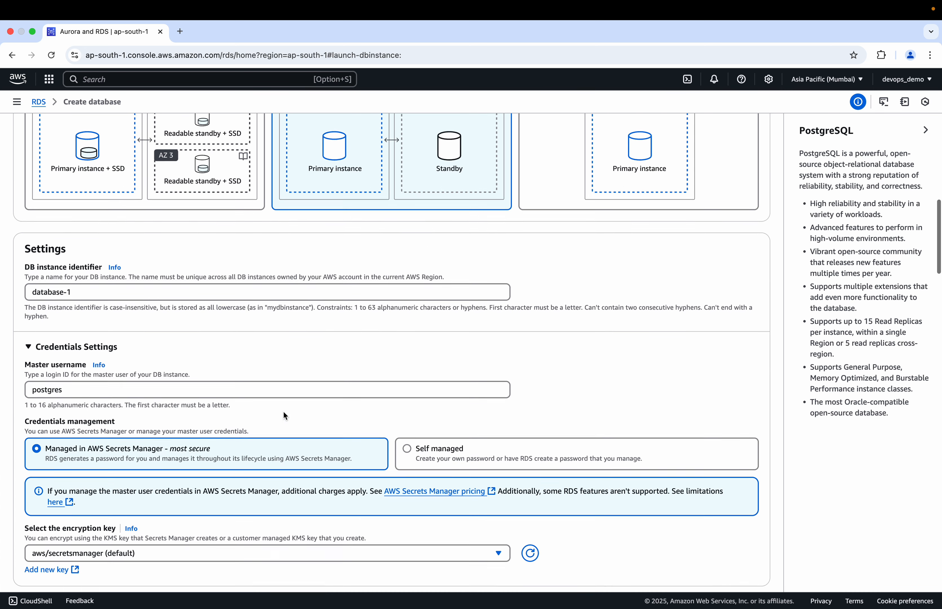
left_click(83, 284)
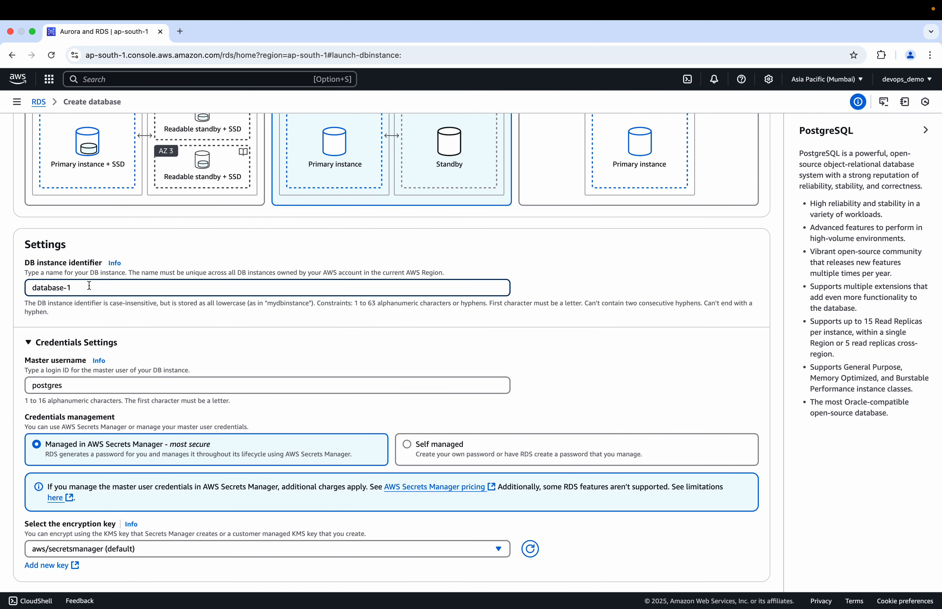
key("BackSpace")
key("BackSpace")
key("BackSpace")
key("BackSpace")
key("BackSpace")
key("BackSpace")
key("BackSpace")
key("BackSpace")
key("BackSpace")
type("demo-db")
- Set the master username of the DB instance to master
scroll(115, 371, "down", 2)
left_click_drag(87, 345, 25, 341)
key("BackSpace")
type("master")
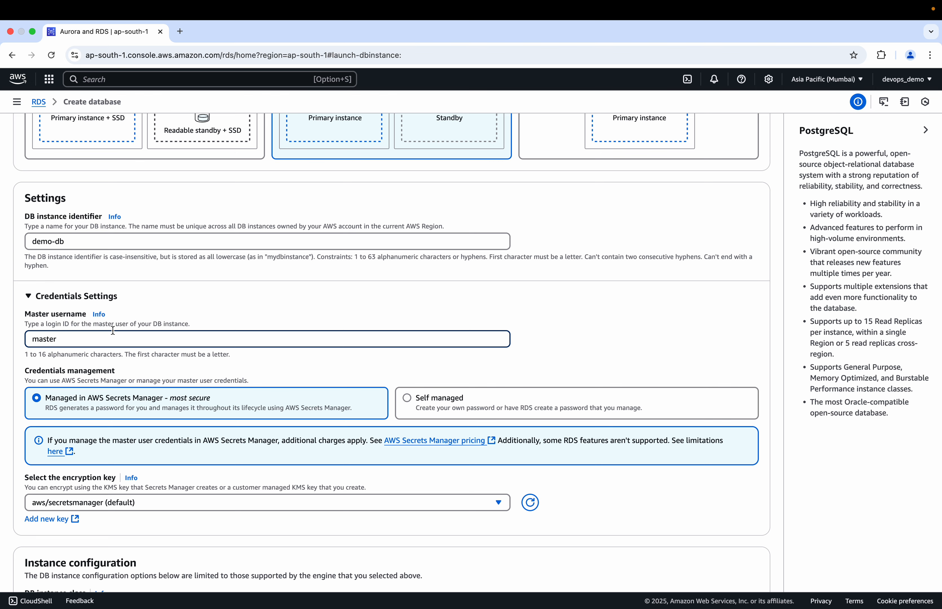
- Search the AWS services for Secrets Manager, open it in a new browser tab and view its list of secrets
scroll(112, 330, "down", 3)
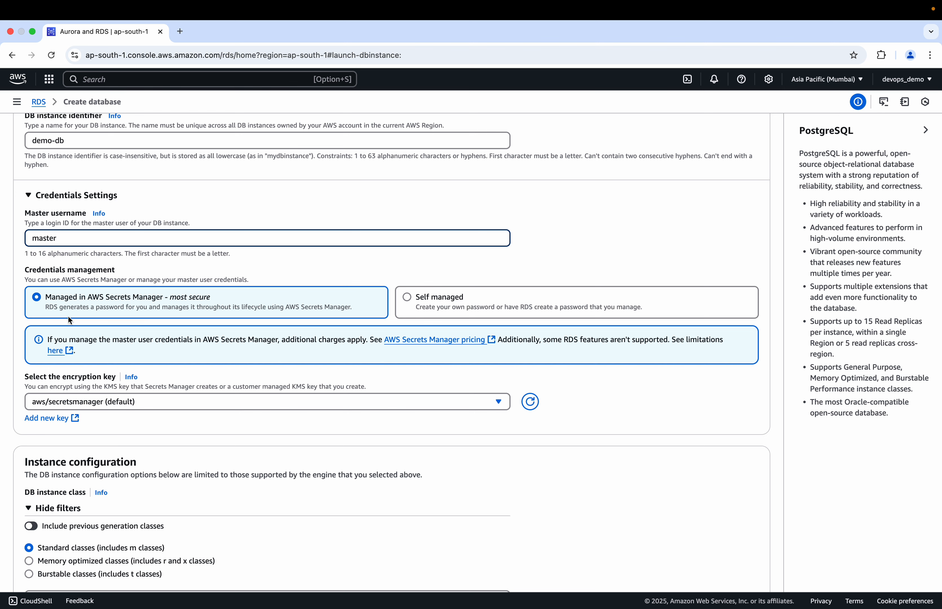
left_click(176, 78)
type("secret m")
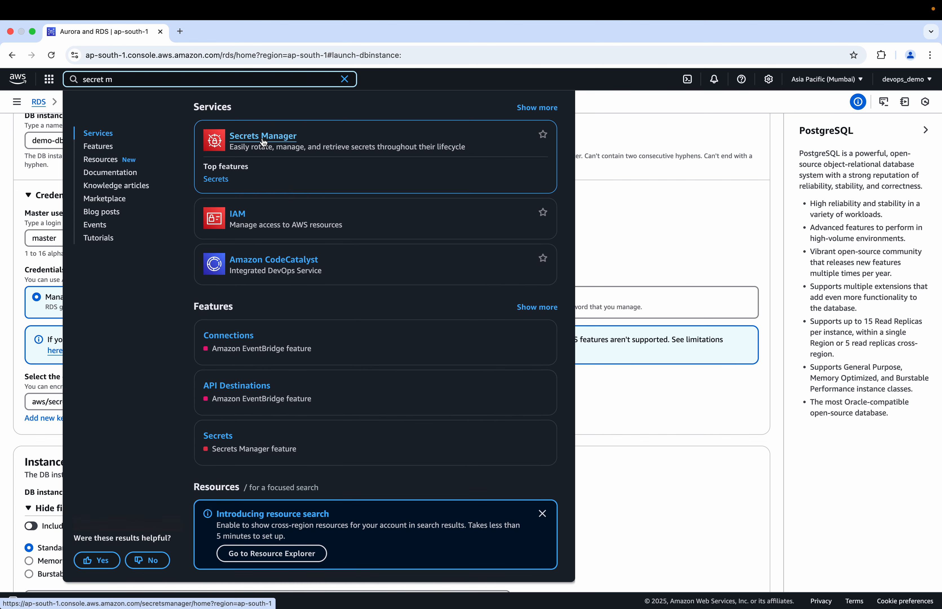
left_click(263, 136, "super")
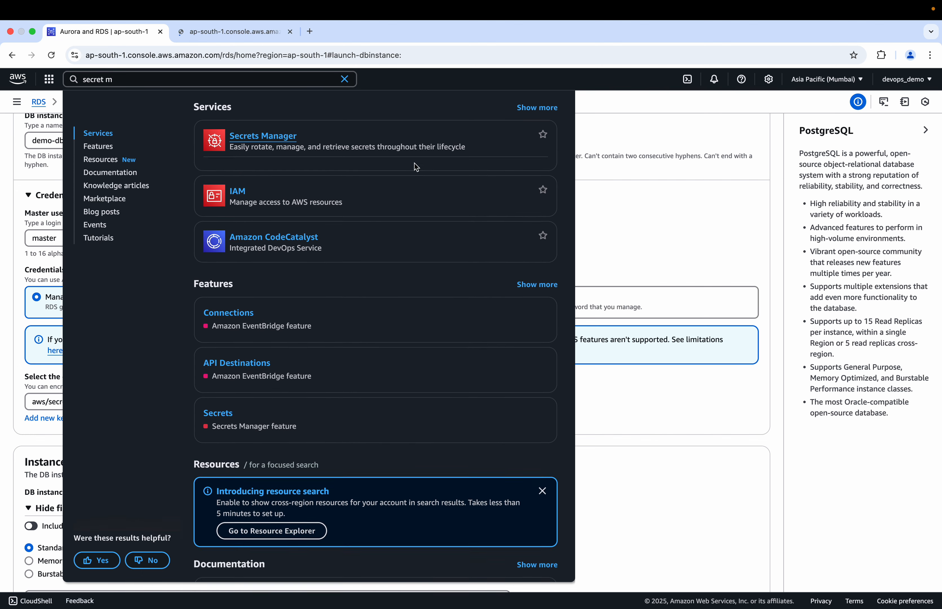
left_click(641, 230)
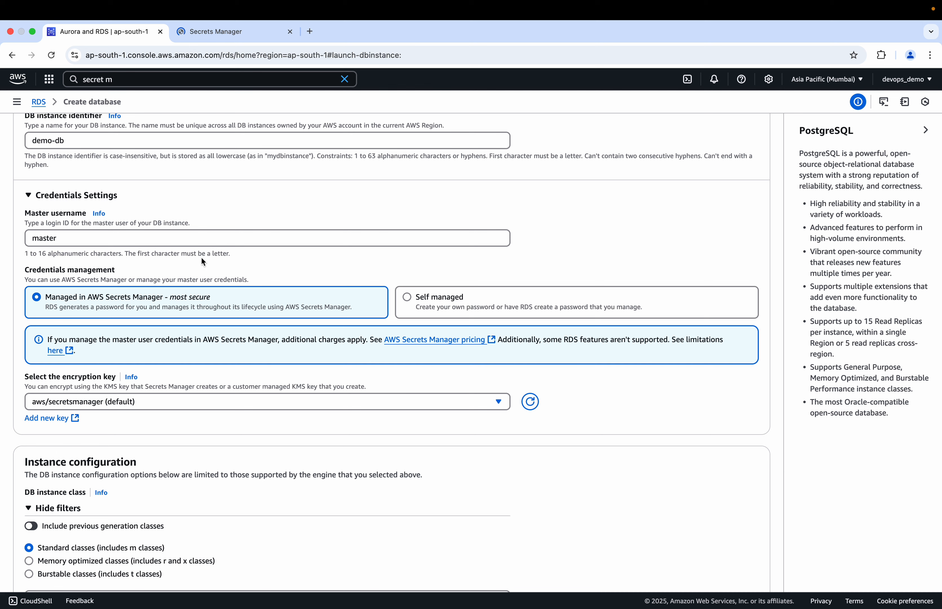
left_click(240, 36)
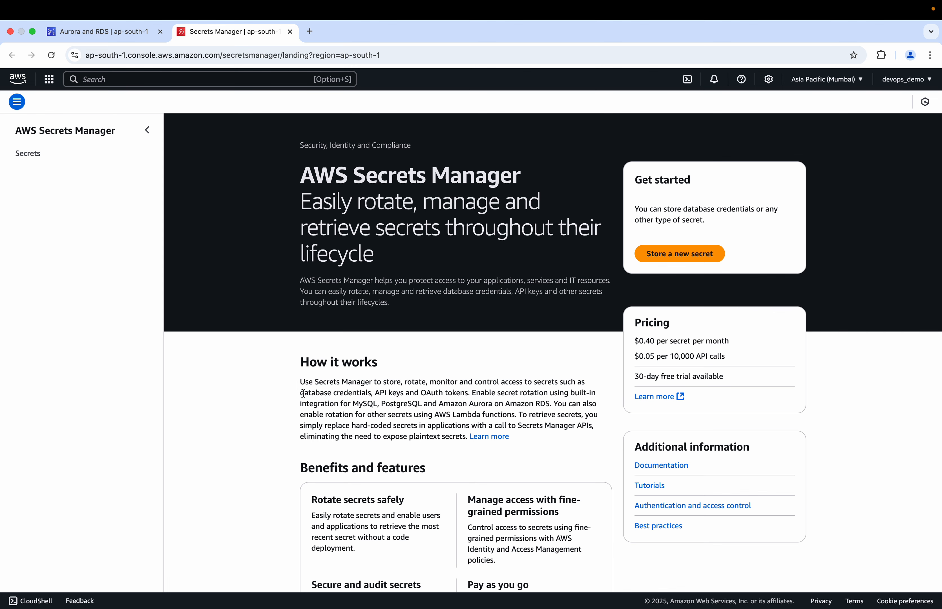
left_click(28, 154)
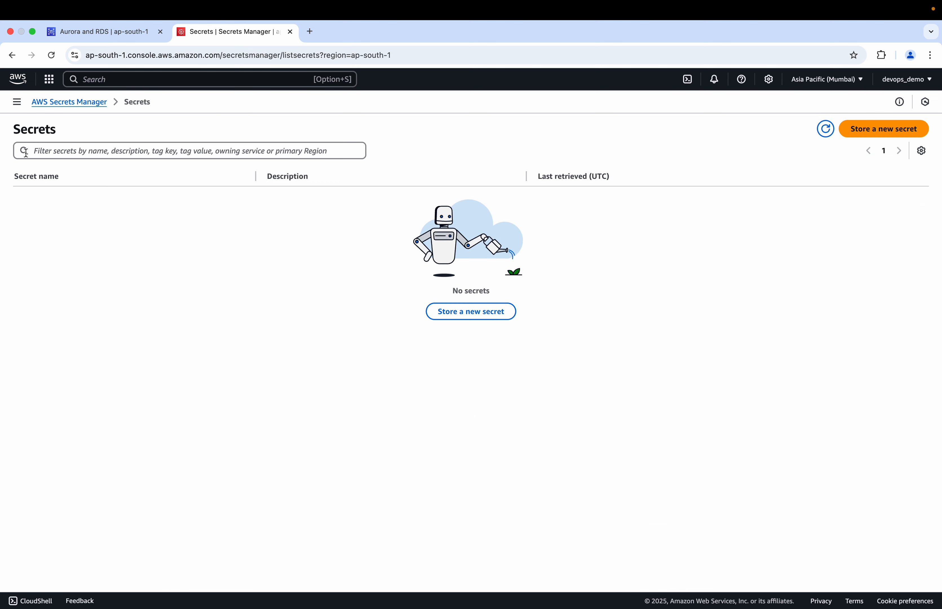
- Return to the database creation form and choose aws/secretsmanager (default) as the encryption key for the master credentials
left_click(100, 33)
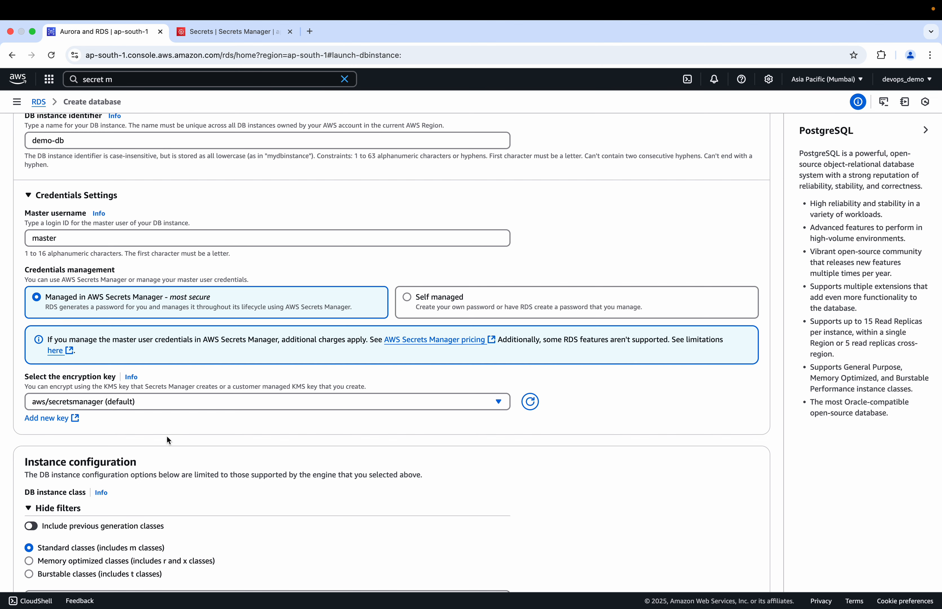
scroll(168, 439, "down", 3)
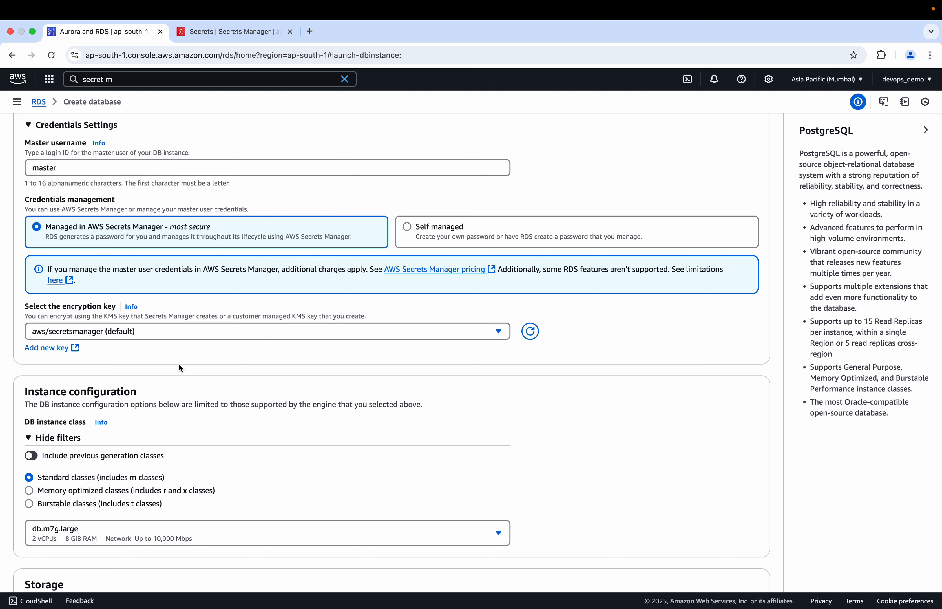
left_click(189, 334)
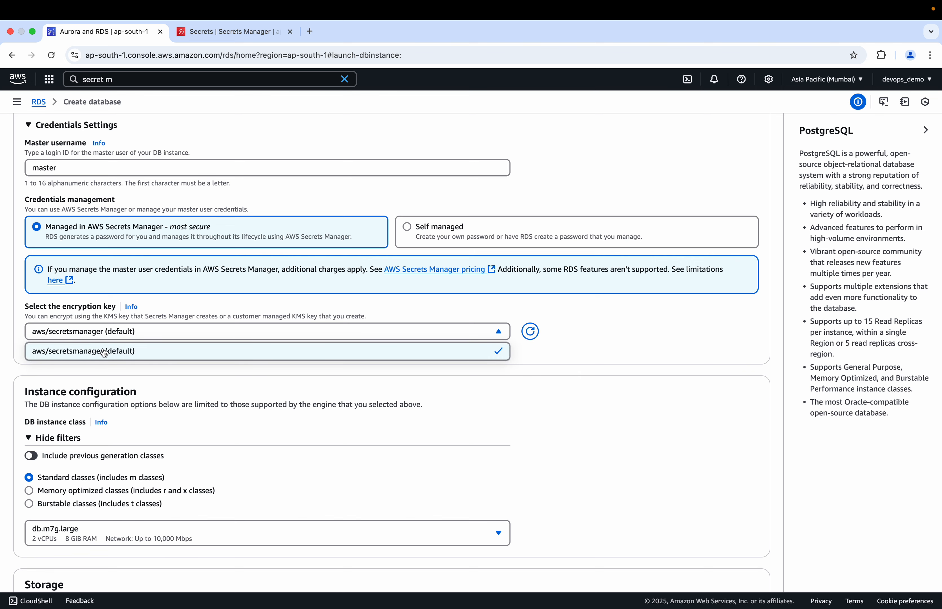
left_click(81, 356)
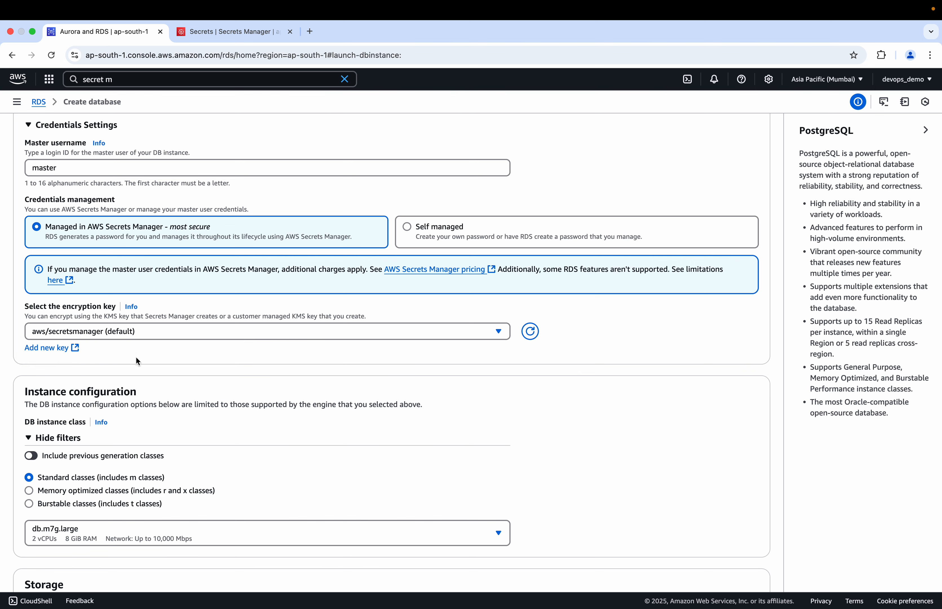
- Review the available standard DB instance classes in the instance configuration without choosing another one
scroll(170, 376, "down", 2)
scroll(172, 376, "down", 4)
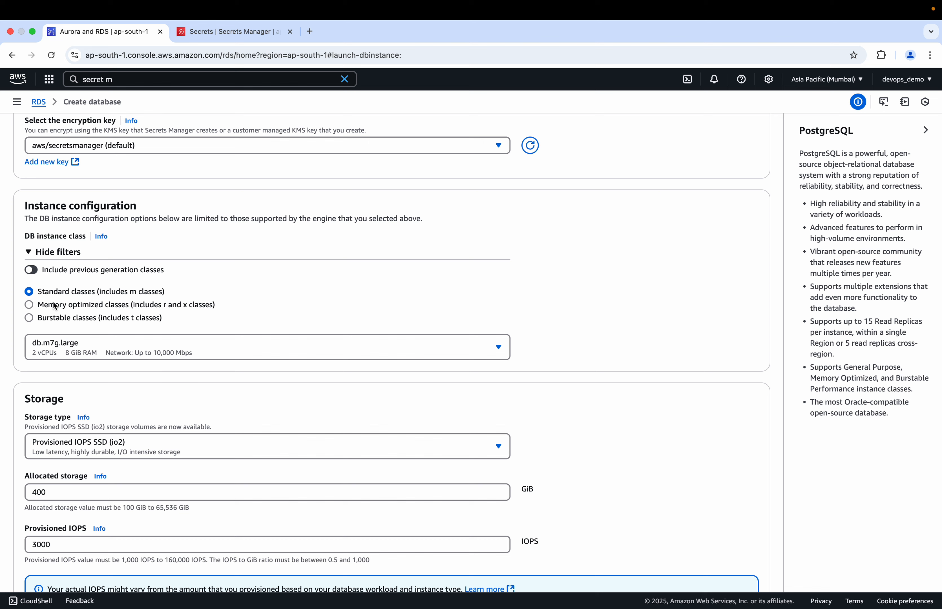
left_click(154, 349)
scroll(107, 170, "up", 2)
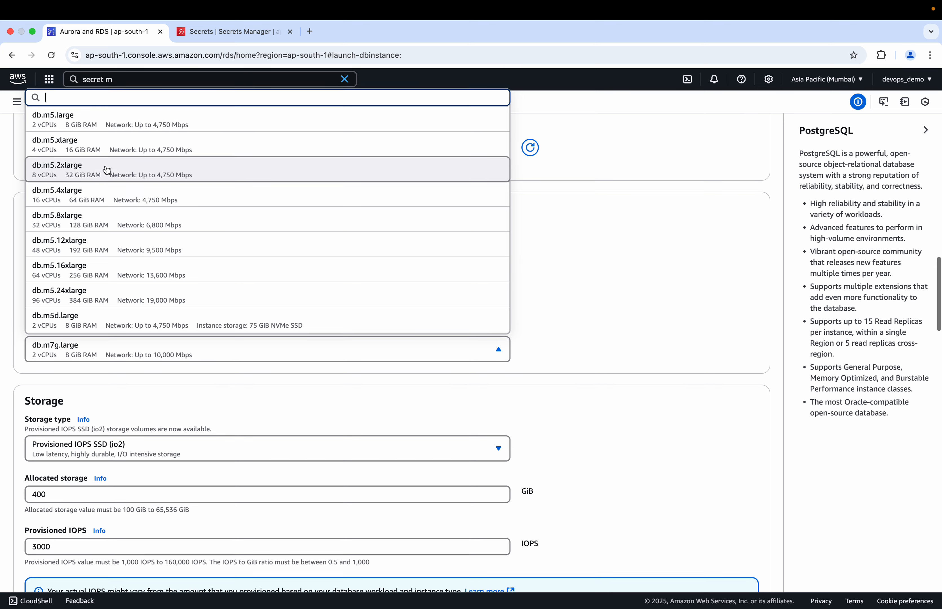
left_click(571, 314)
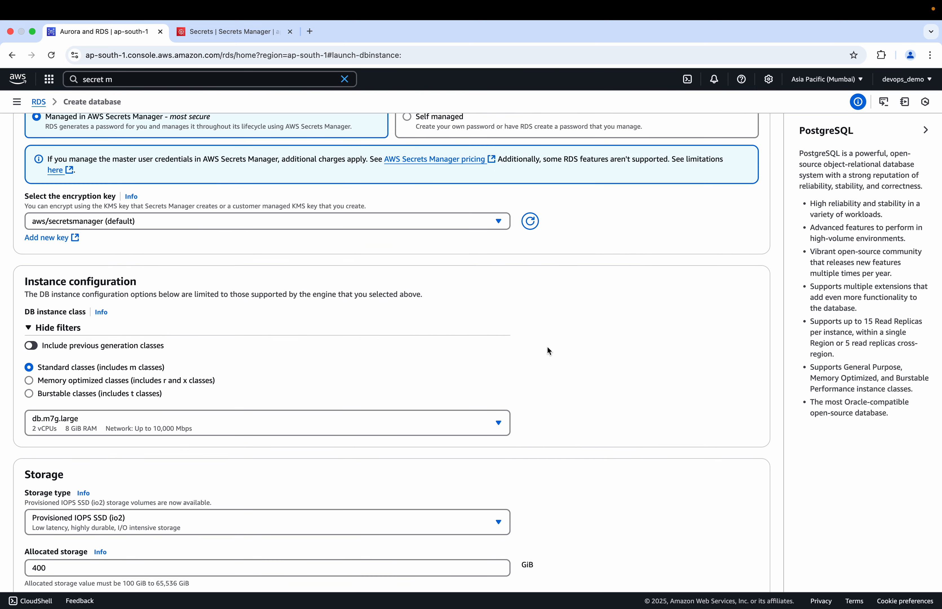
- Filter the DB instance class to burstable classes and choose db.t4g.xlarge
left_click(66, 391)
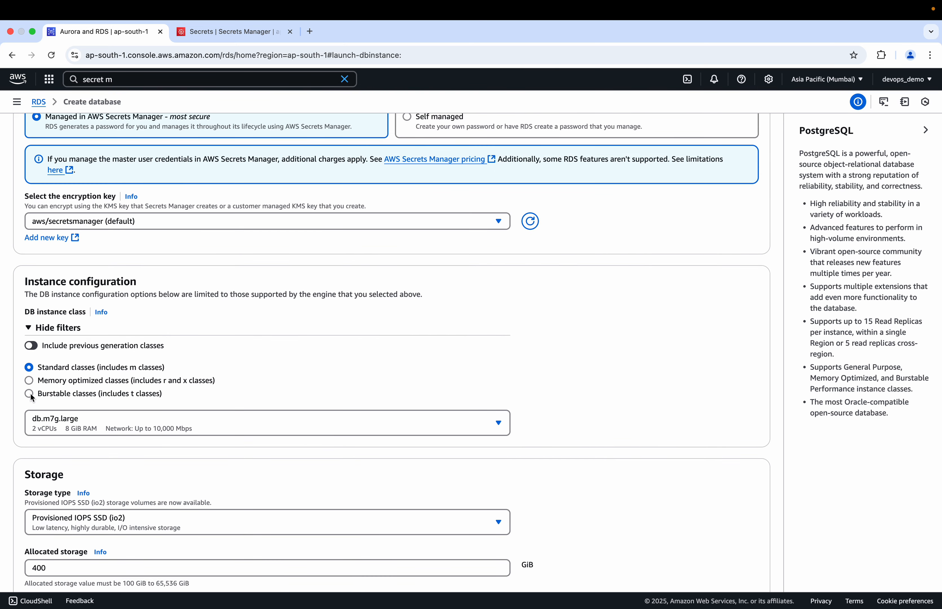
left_click(85, 432)
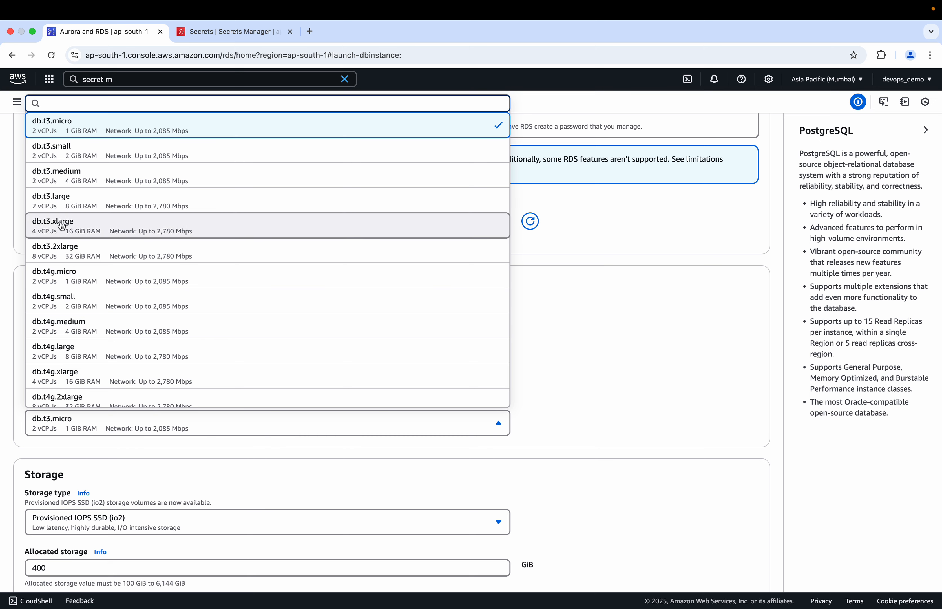
scroll(102, 296, "down", 1)
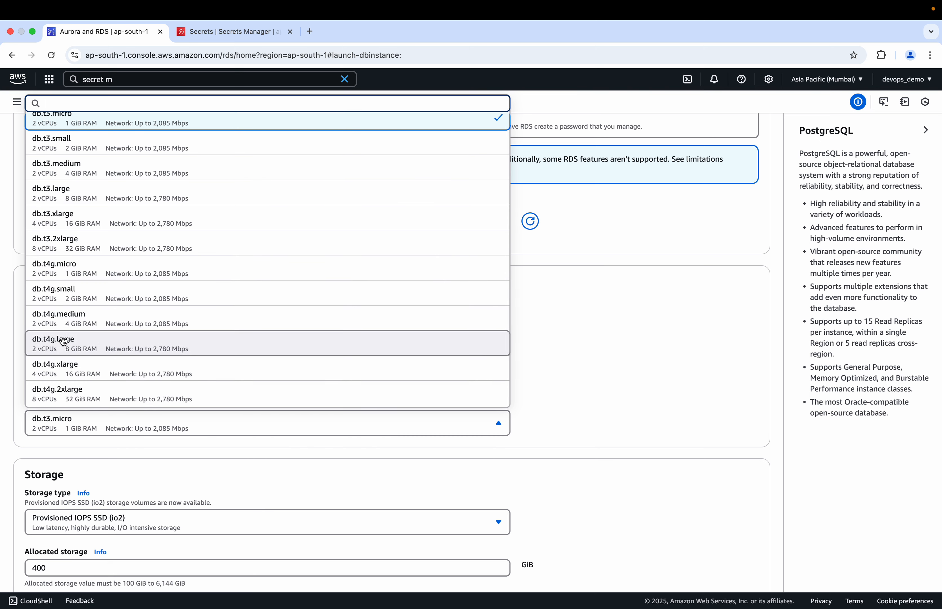
scroll(69, 348, "down", 1)
scroll(70, 344, "up", 2)
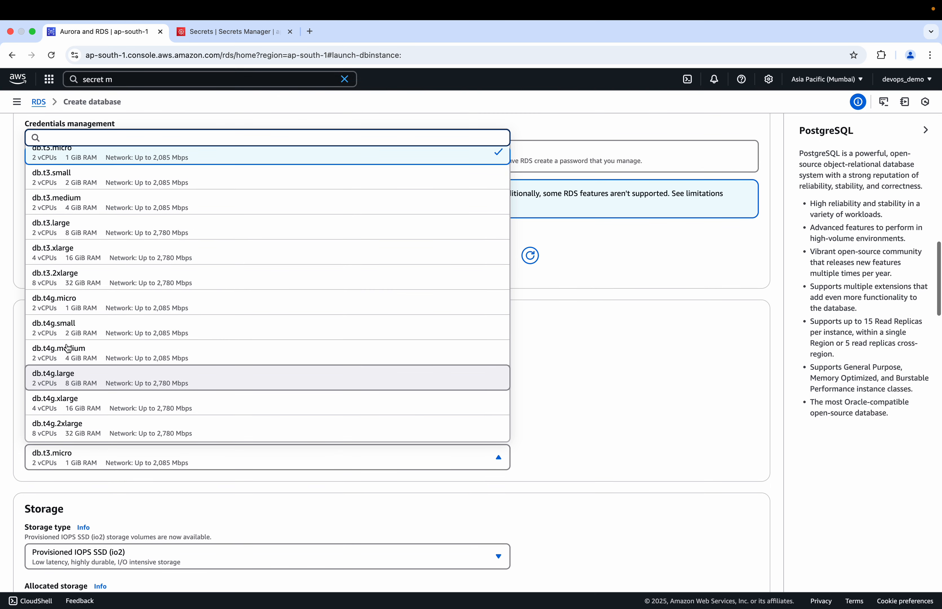
scroll(154, 252, "up", 1)
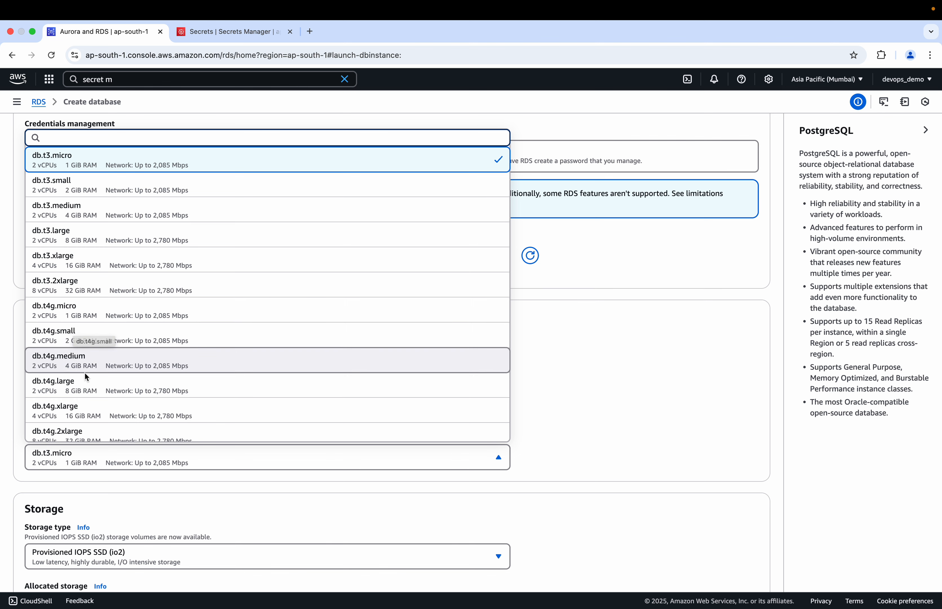
left_click(104, 412)
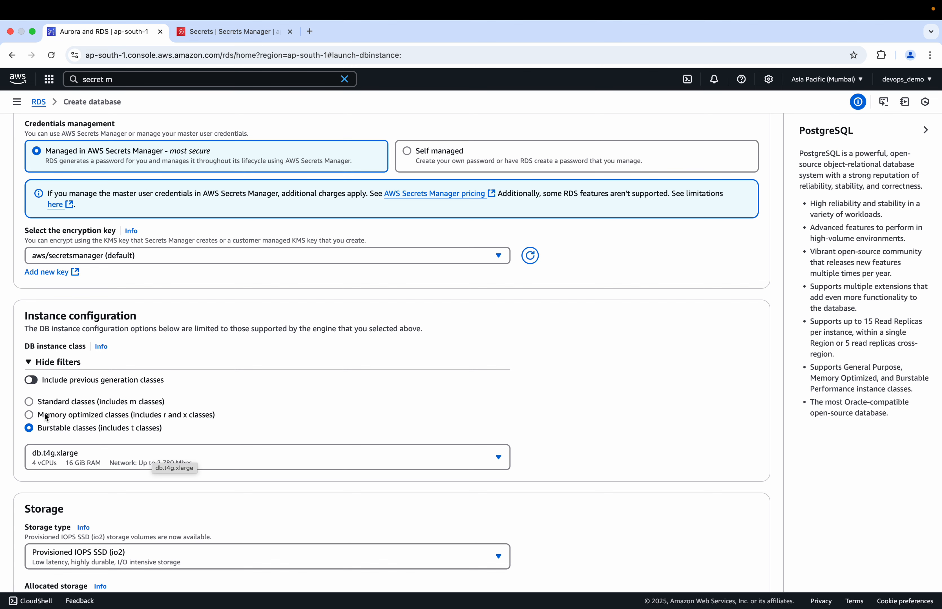
- Set the DB instance class filter to standard classes and choose db.m5.4xlarge
left_click(29, 402)
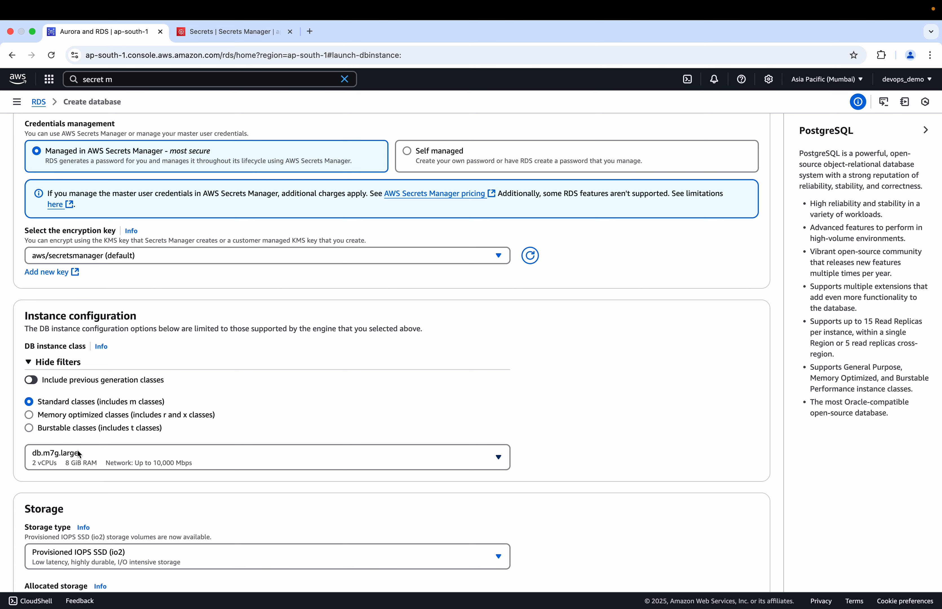
left_click(83, 458)
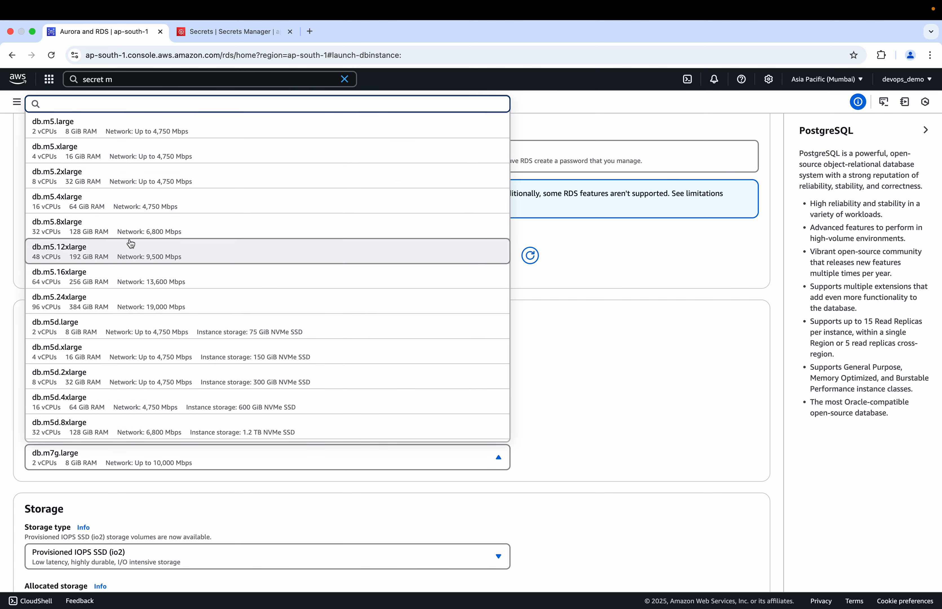
left_click(83, 205)
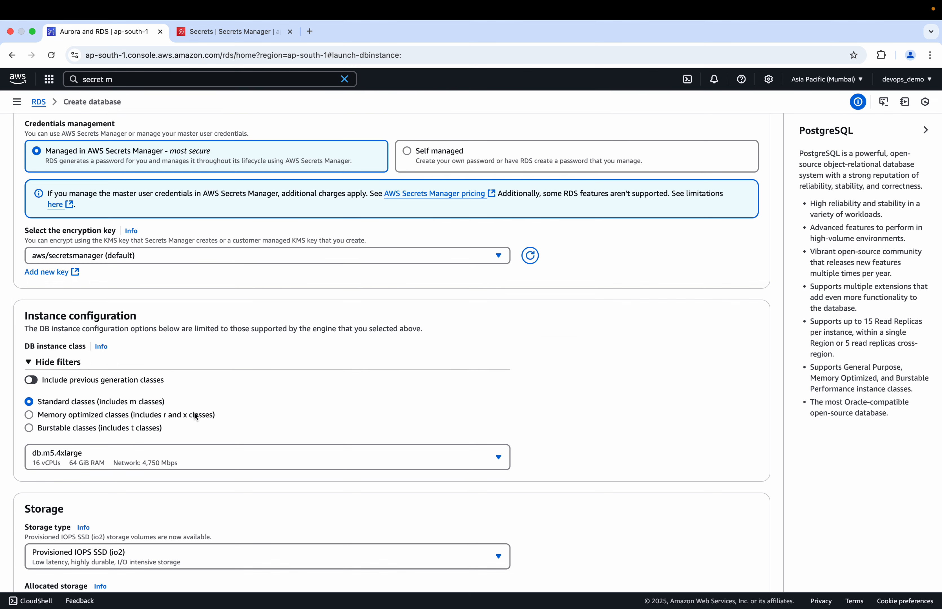
- Set the storage type to General Purpose SSD (gp2) and the allocated storage to 20 GiB
scroll(196, 416, "down", 3)
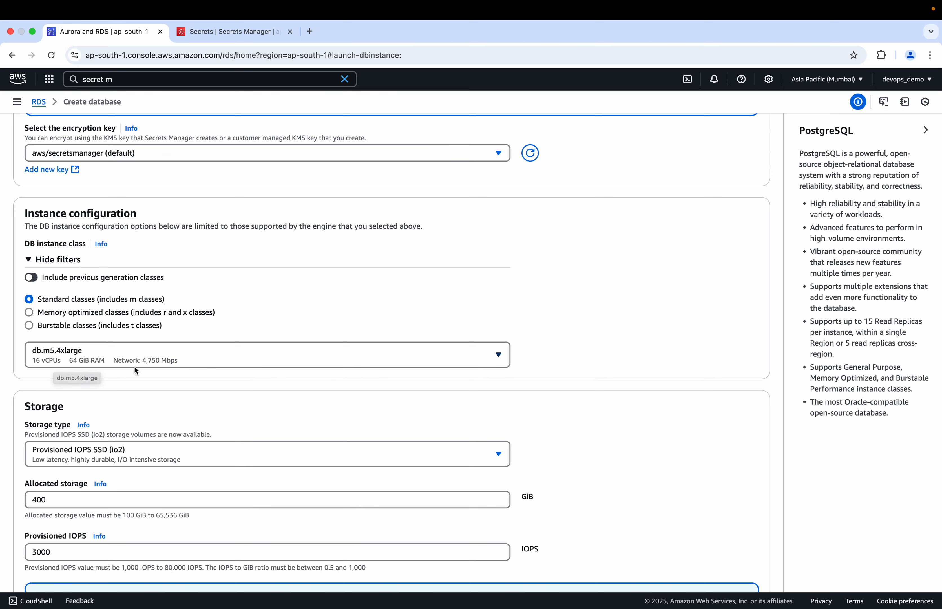
scroll(140, 378, "down", 3)
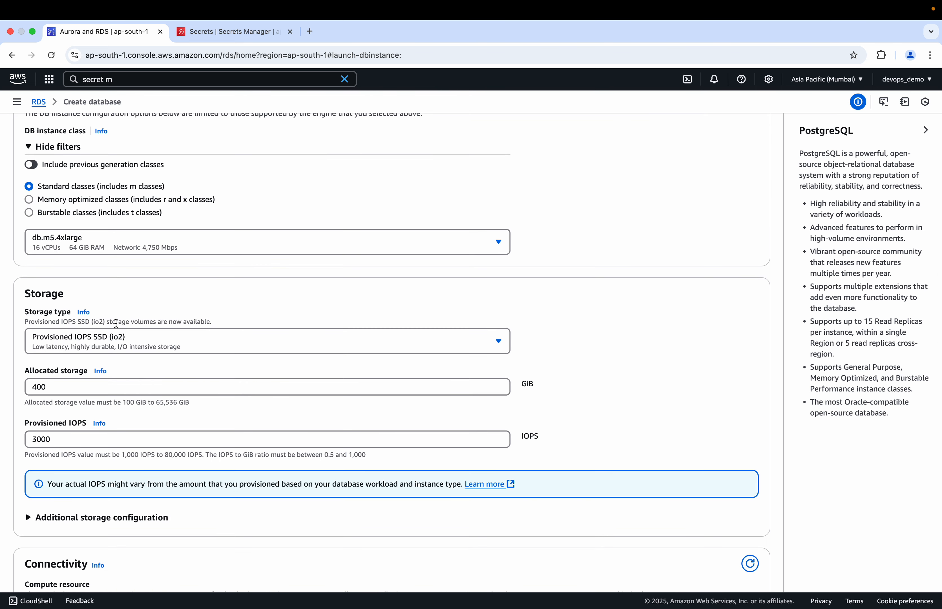
left_click(166, 348)
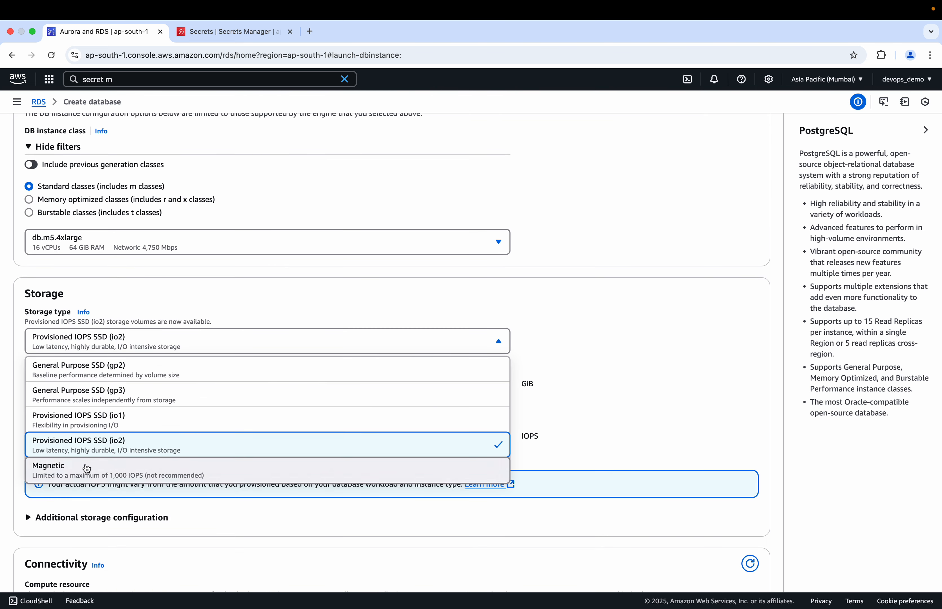
left_click(130, 371)
left_click(123, 386)
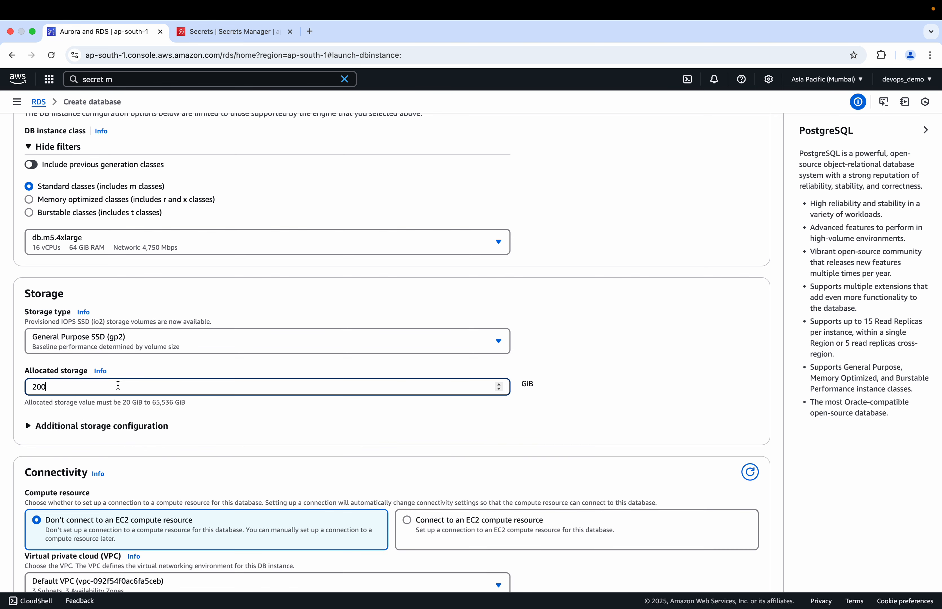
key("BackSpace")
left_click(656, 366)
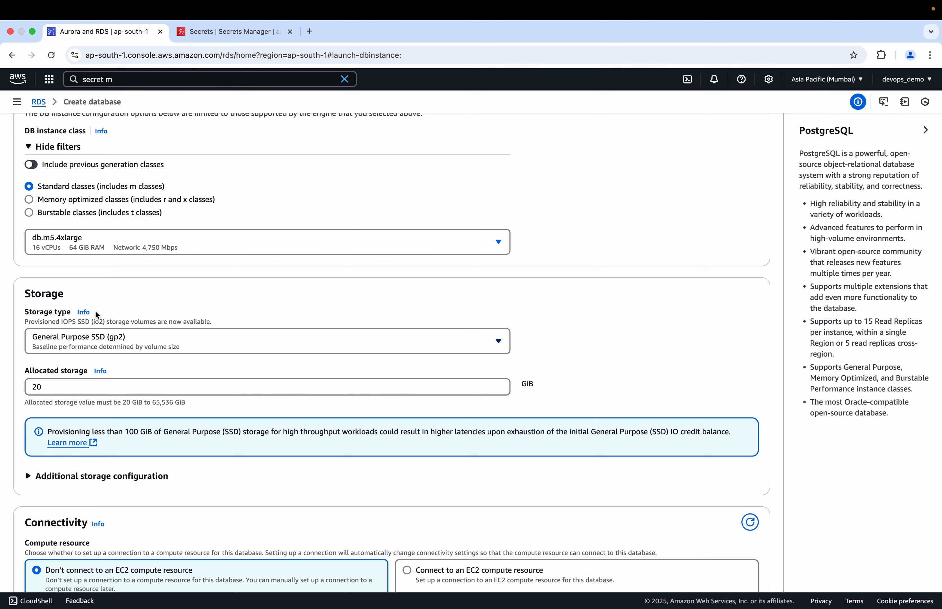
- Review the VPC options in the connectivity settings without changing the Default VPC selection
scroll(189, 322, "down", 10)
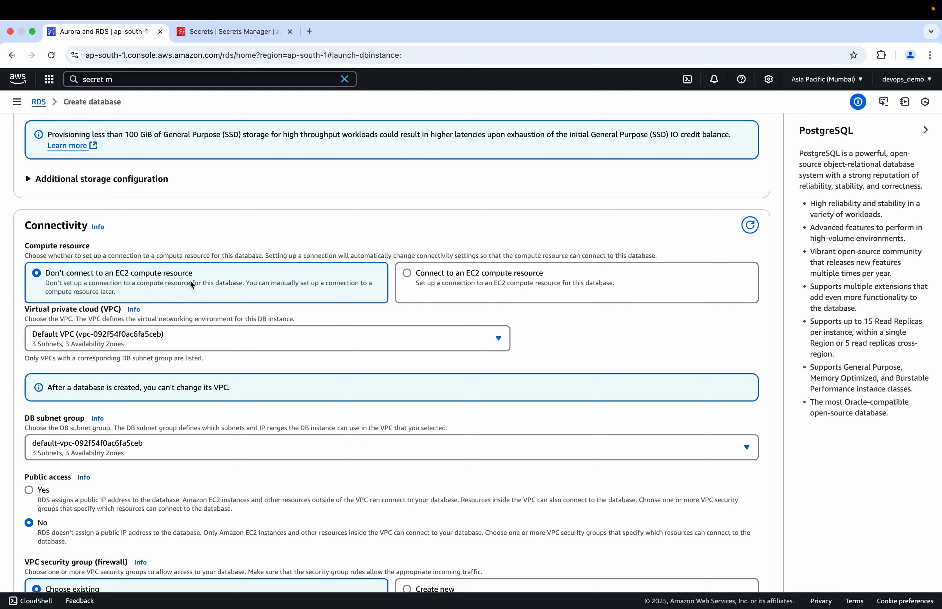
left_click(172, 340)
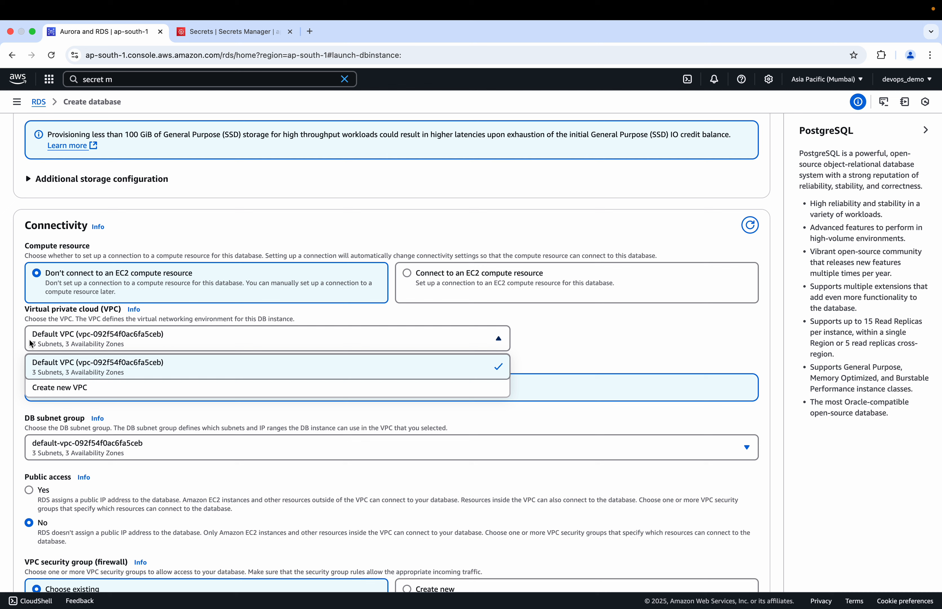
left_click(134, 337)
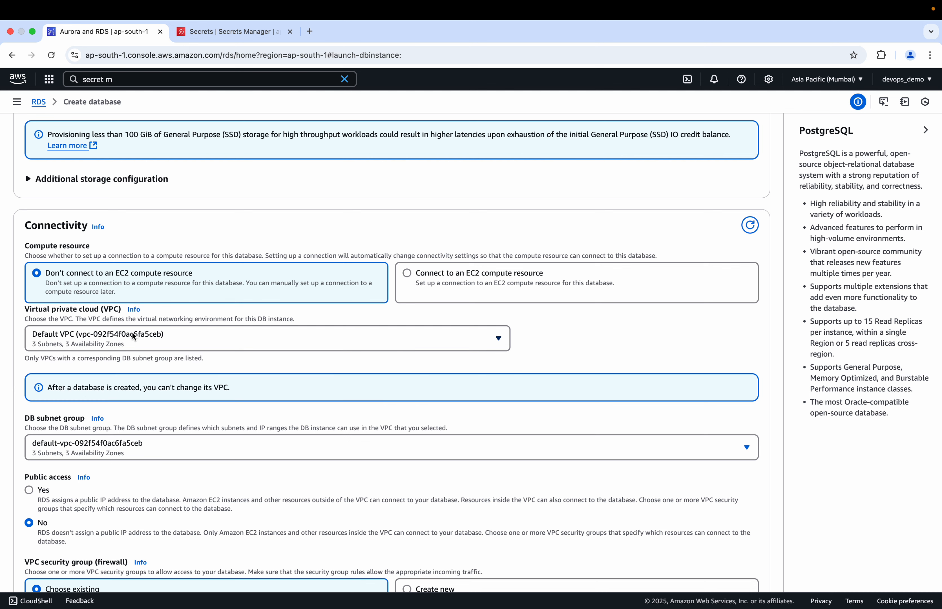
left_click(169, 344)
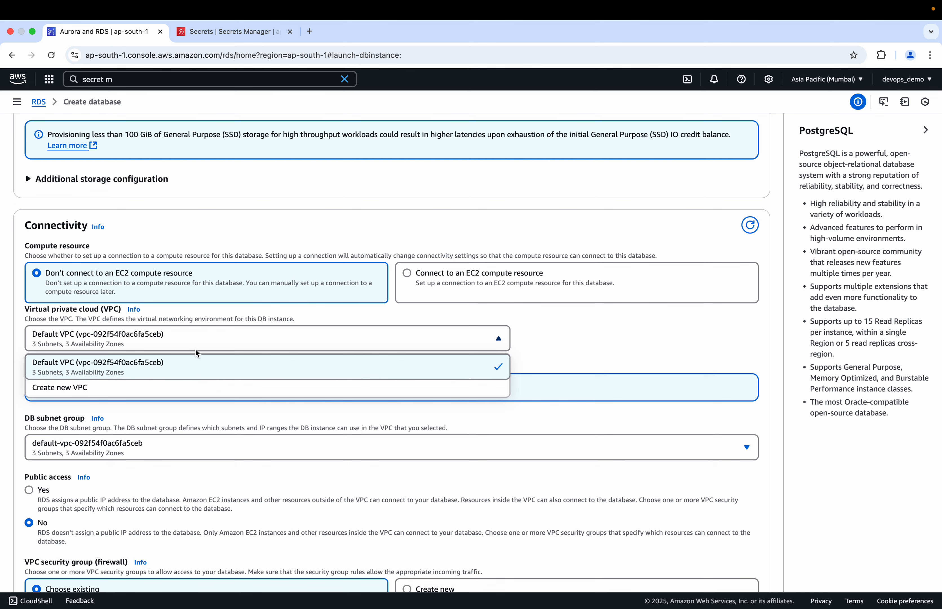
left_click(558, 334)
- Choose default-vpc-092f54f0ac6fa5ceb as the DB subnet group for the database
scroll(185, 441, "down", 3)
scroll(185, 441, "down", 1)
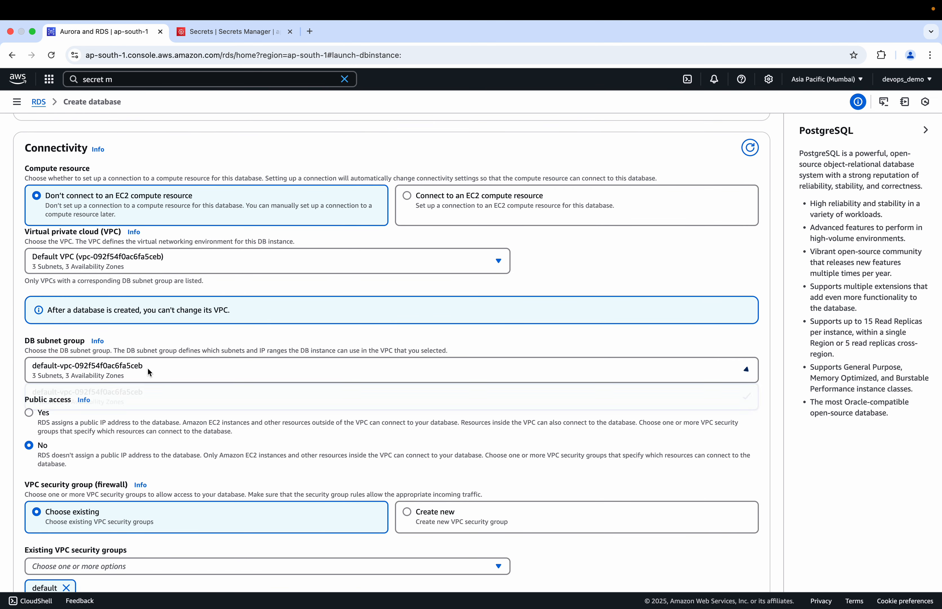
left_click(150, 372)
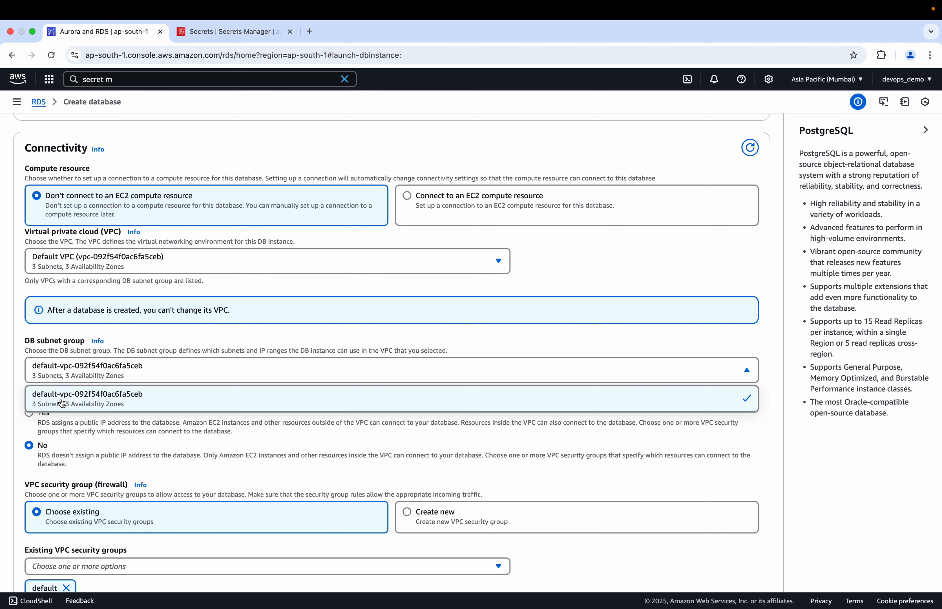
left_click(118, 400)
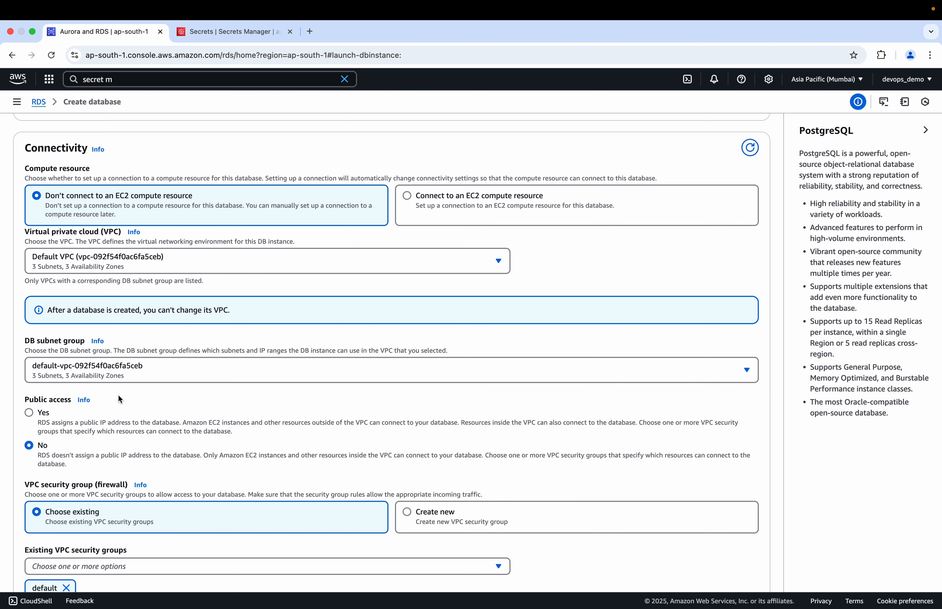
- View the existing RDS subnet groups in a separate browser tab and return to the database creation form
left_click(16, 102)
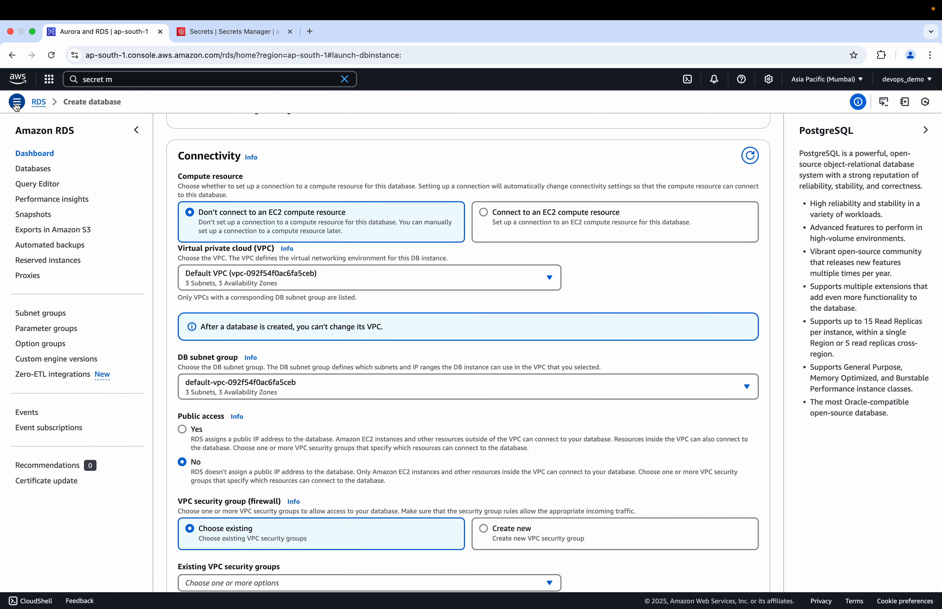
left_click(51, 317, "super")
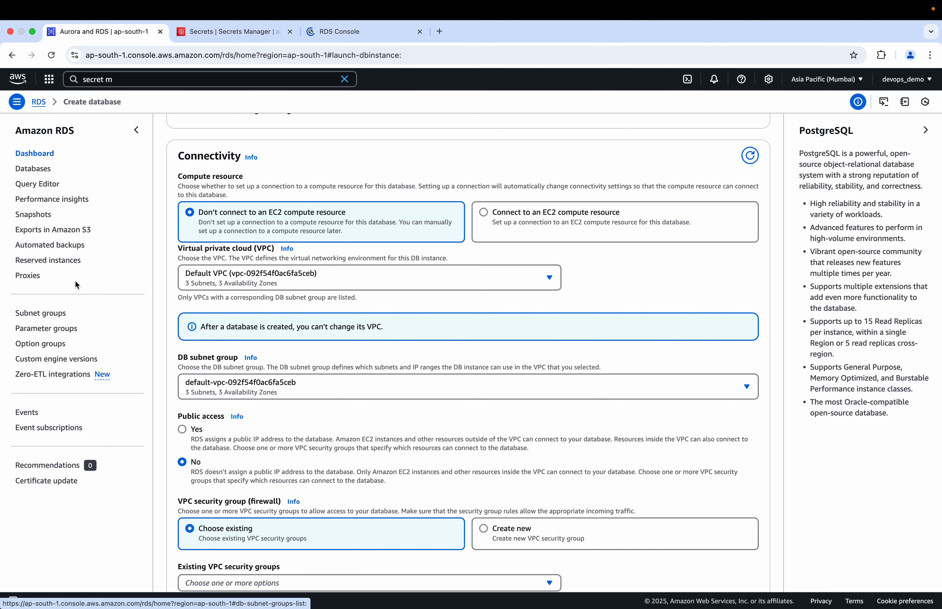
left_click(350, 33)
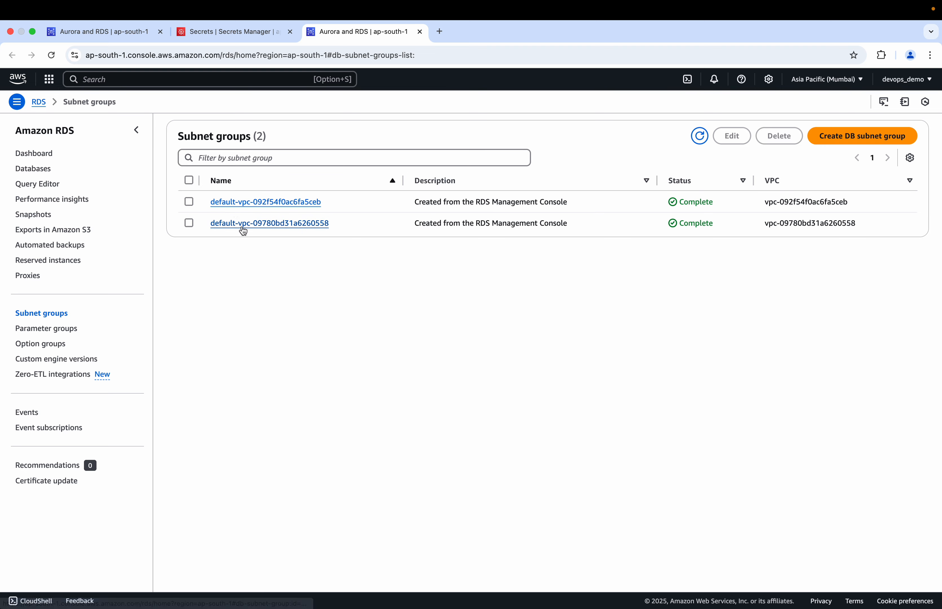
left_click(117, 36)
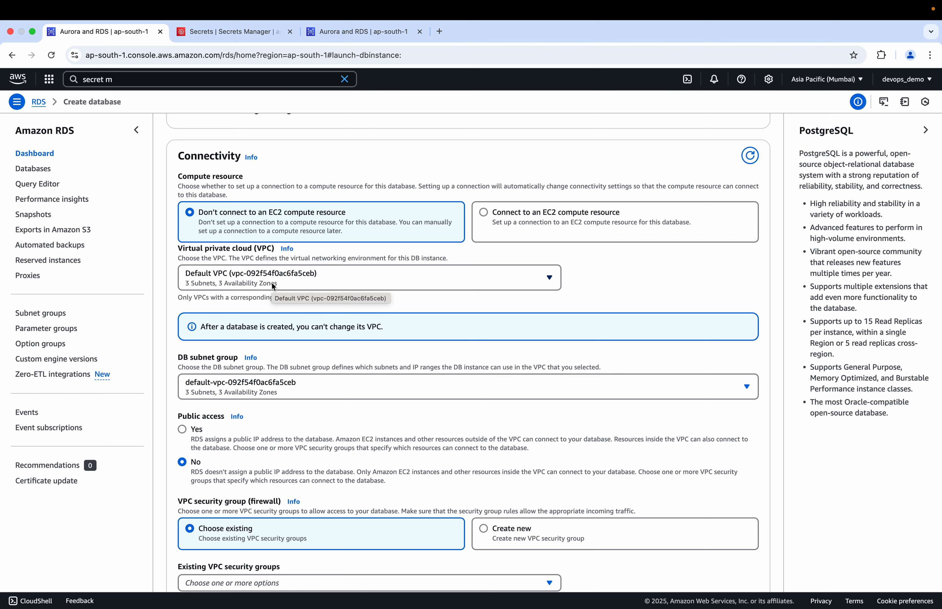
left_click(136, 130)
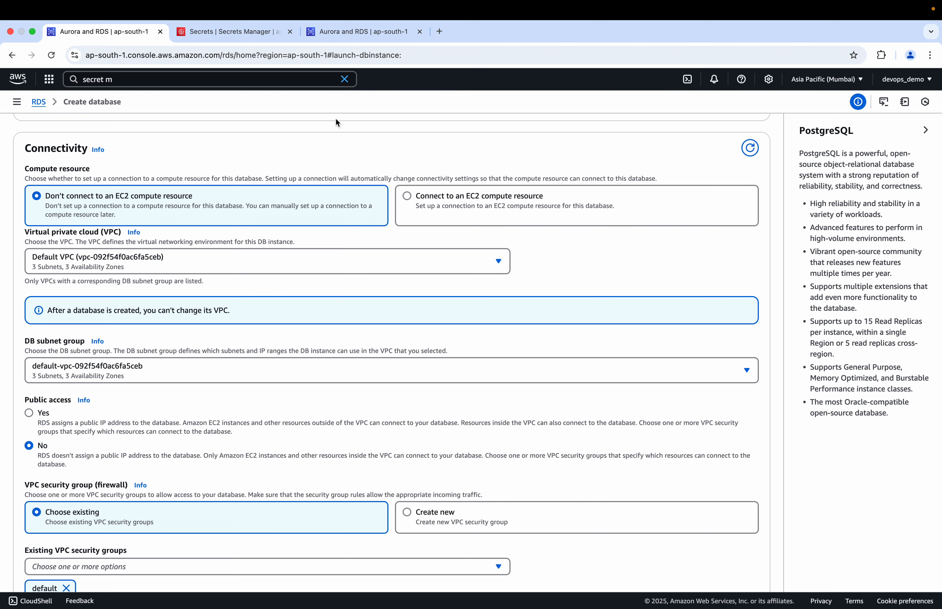
- Open the DB subnet group creation form, choose the Default VPC and examine the availability zones it offers
left_click(386, 34)
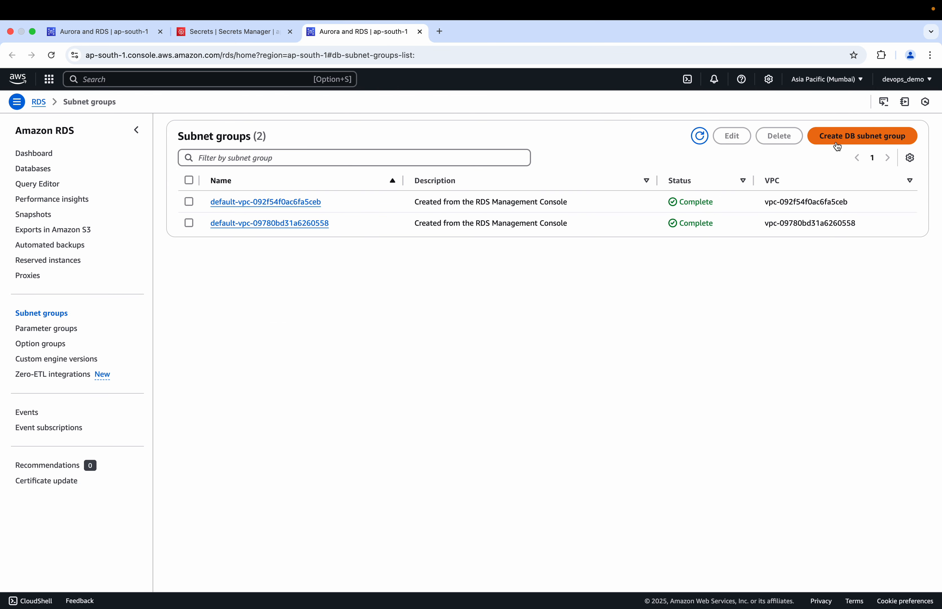
left_click(846, 137)
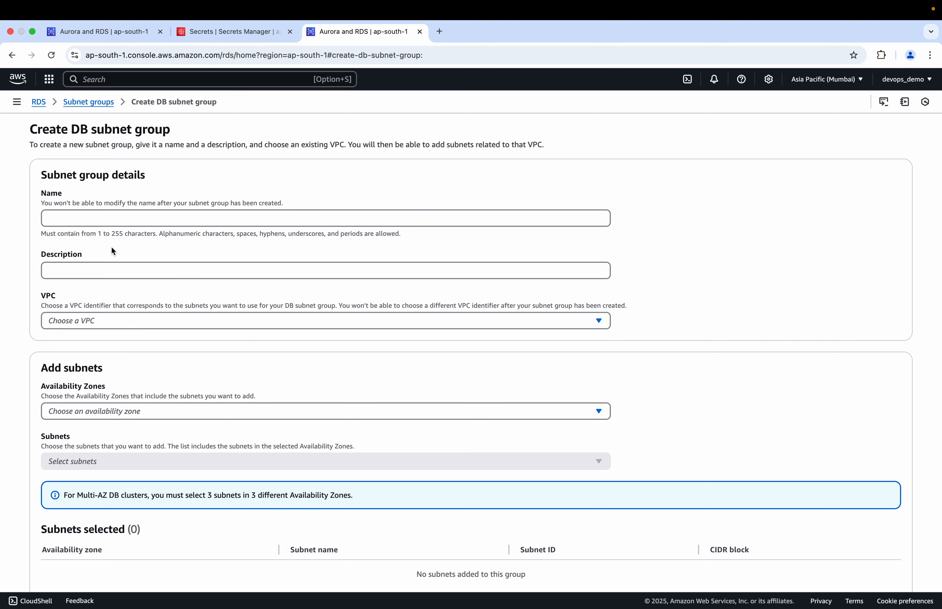
left_click(119, 323)
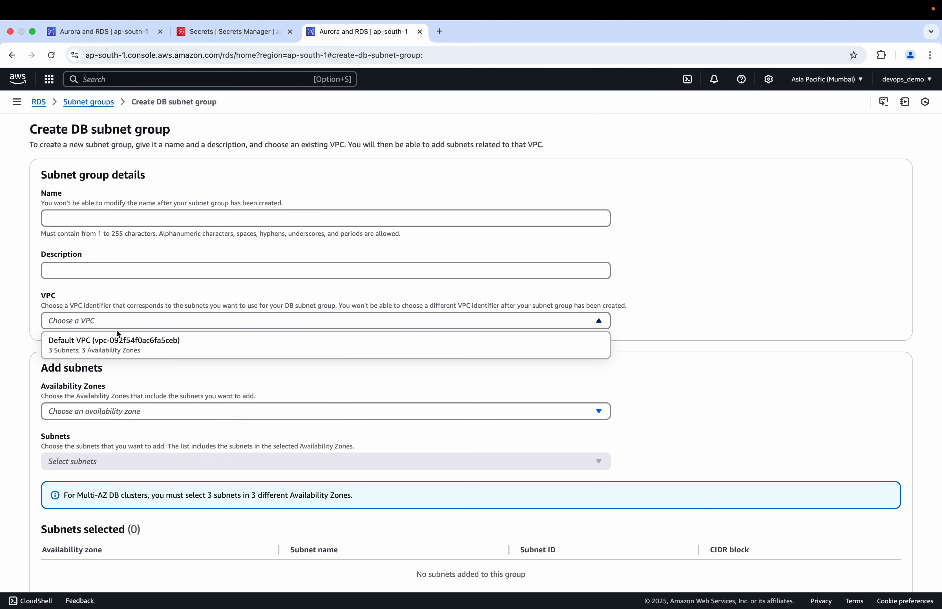
left_click(116, 346)
scroll(122, 442, "down", 2)
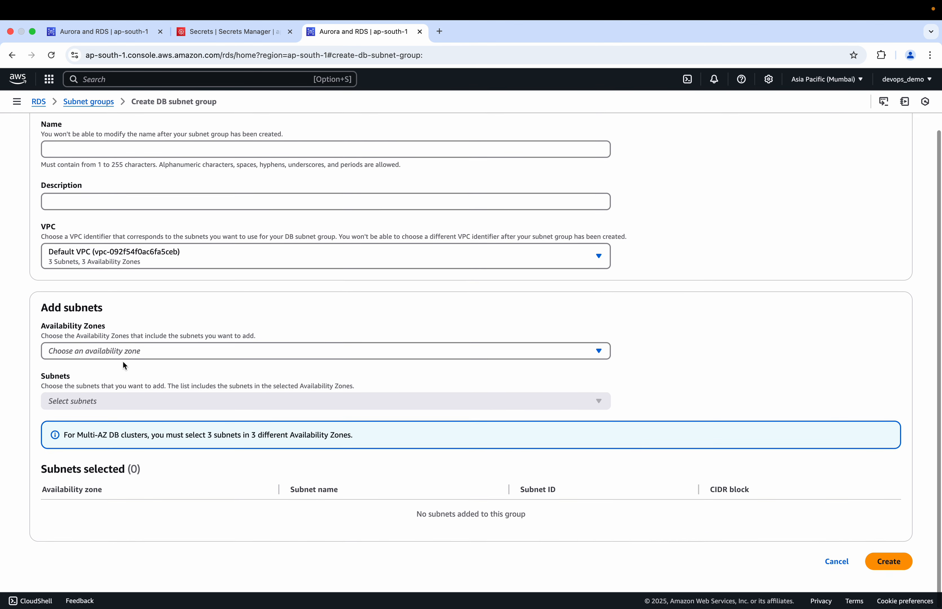
left_click(136, 348)
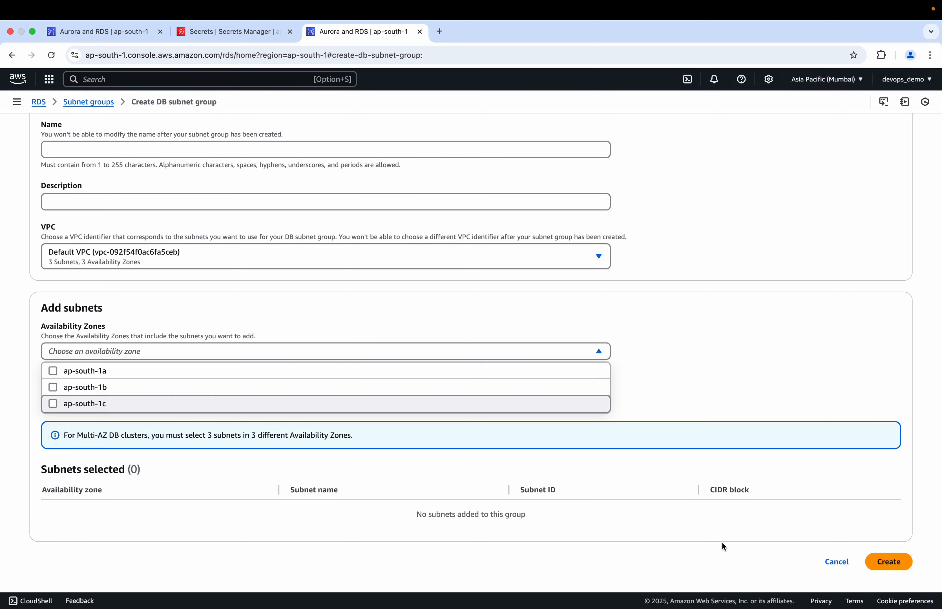
left_click(708, 270)
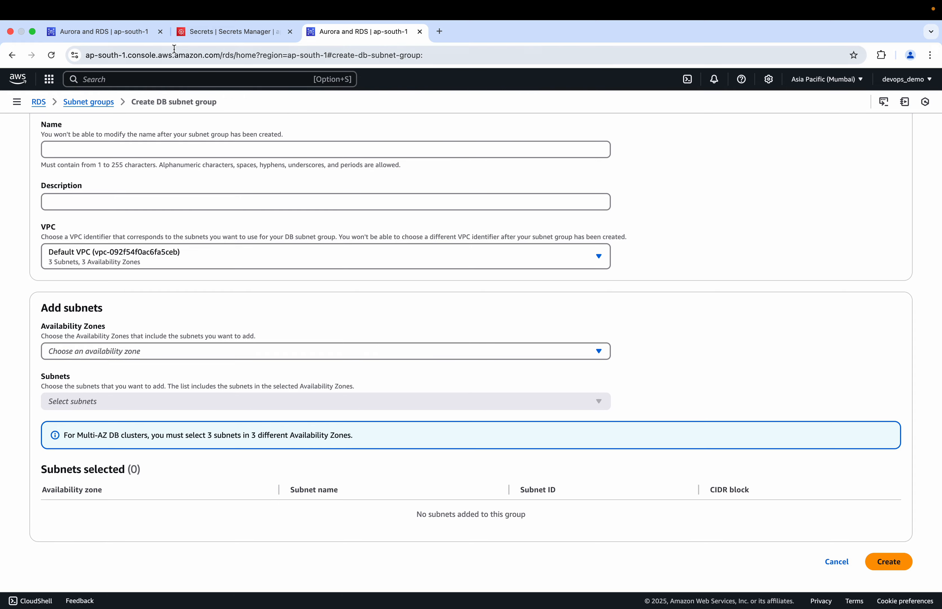
- Back in the database creation form, set public access to Yes and use the existing default VPC security group
left_click(120, 32)
scroll(153, 335, "down", 3)
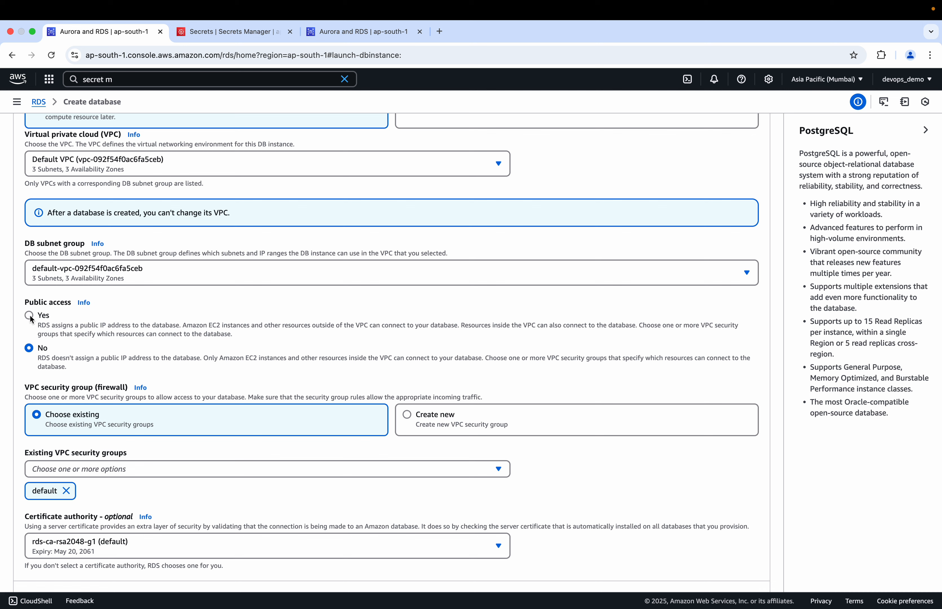
left_click(30, 316)
scroll(101, 344, "down", 5)
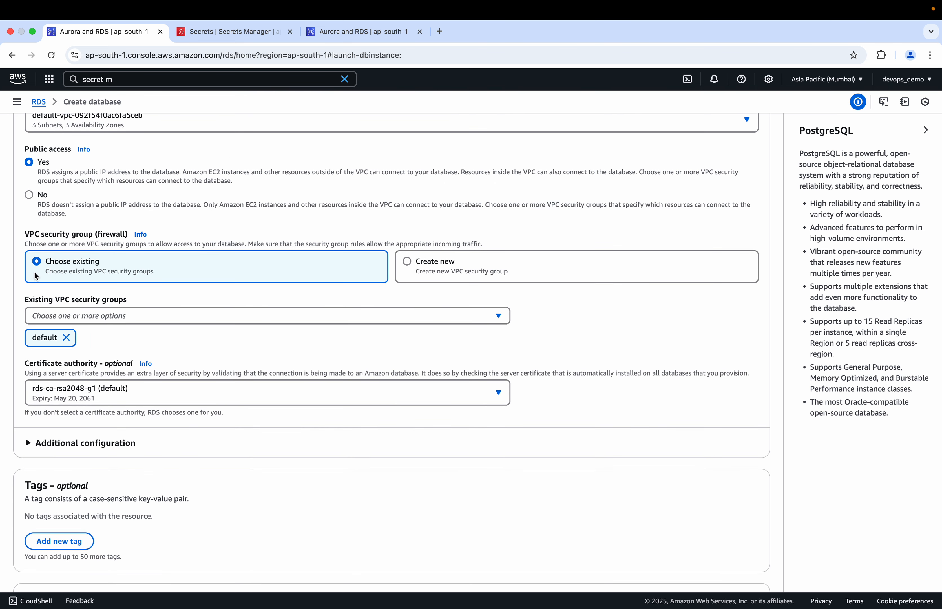
left_click(433, 259)
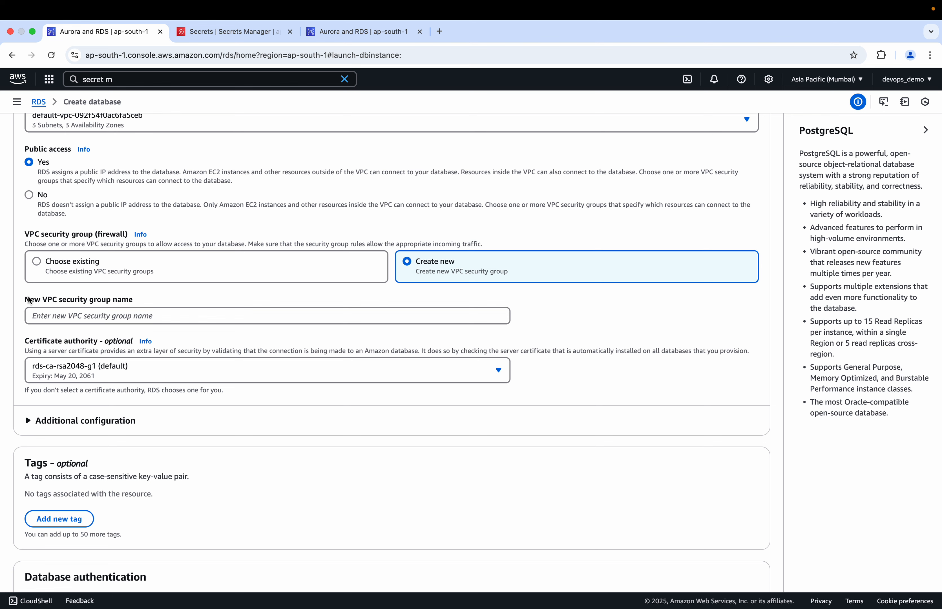
left_click(43, 267)
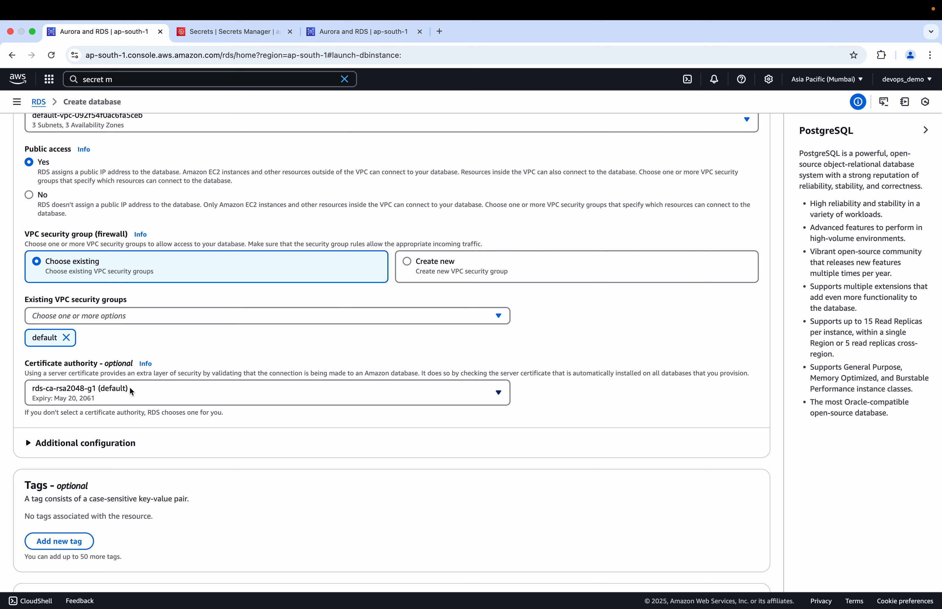
- Set the database authentication option to Password authentication
scroll(139, 401, "down", 7)
scroll(140, 402, "down", 2)
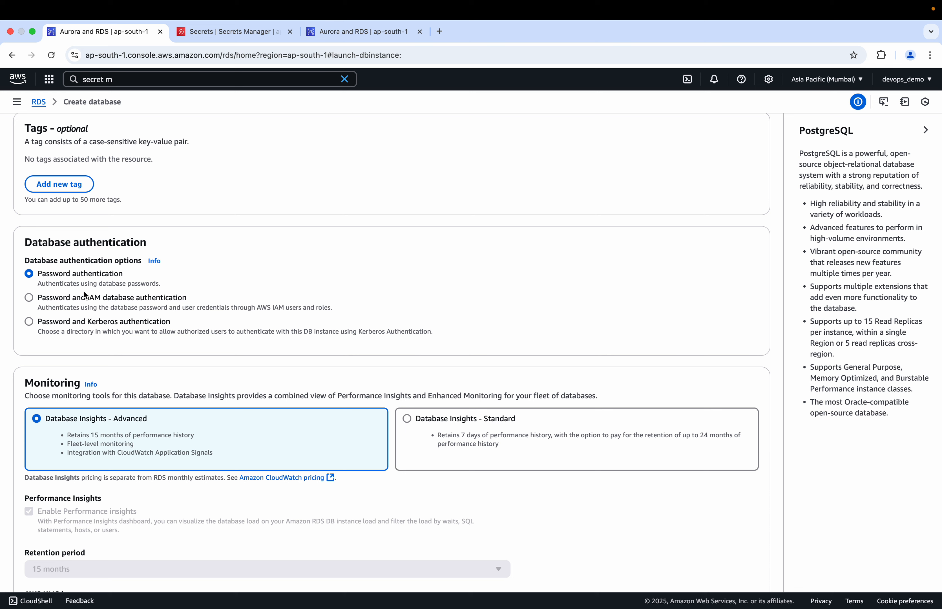
left_click(29, 298)
left_click(29, 274)
- Set monitoring to Database Insights - Standard with Performance Insights enabled
scroll(93, 350, "down", 2)
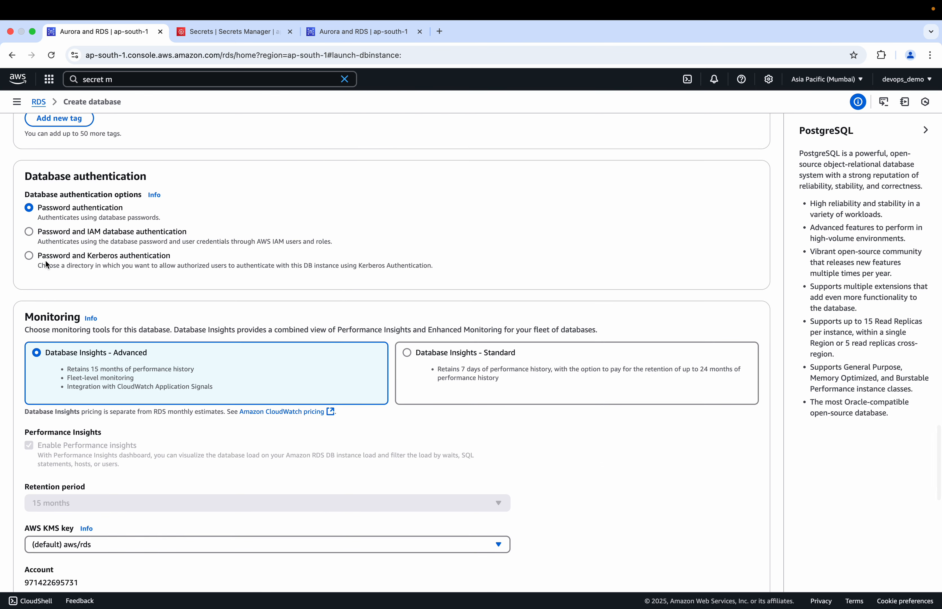
scroll(148, 341, "down", 3)
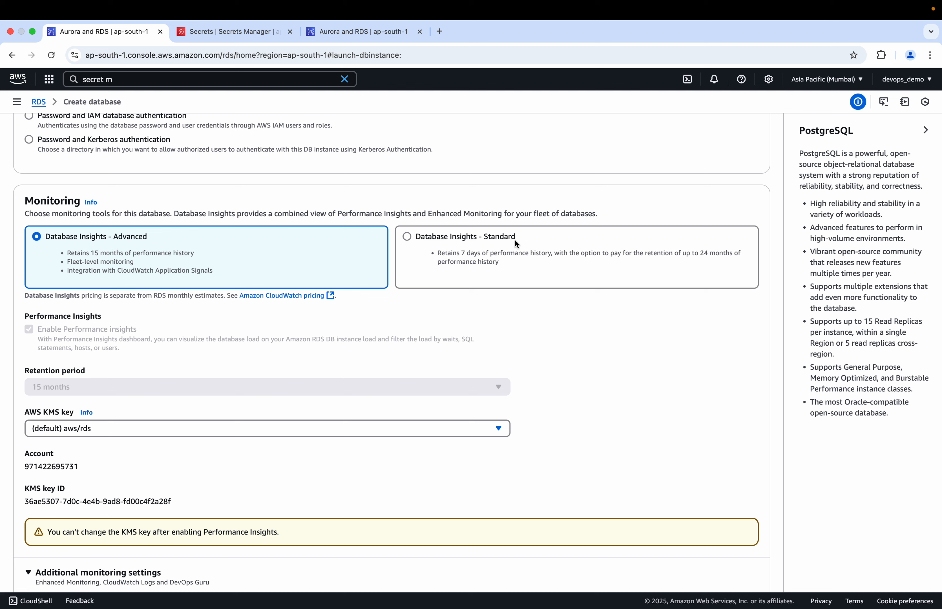
left_click(408, 238)
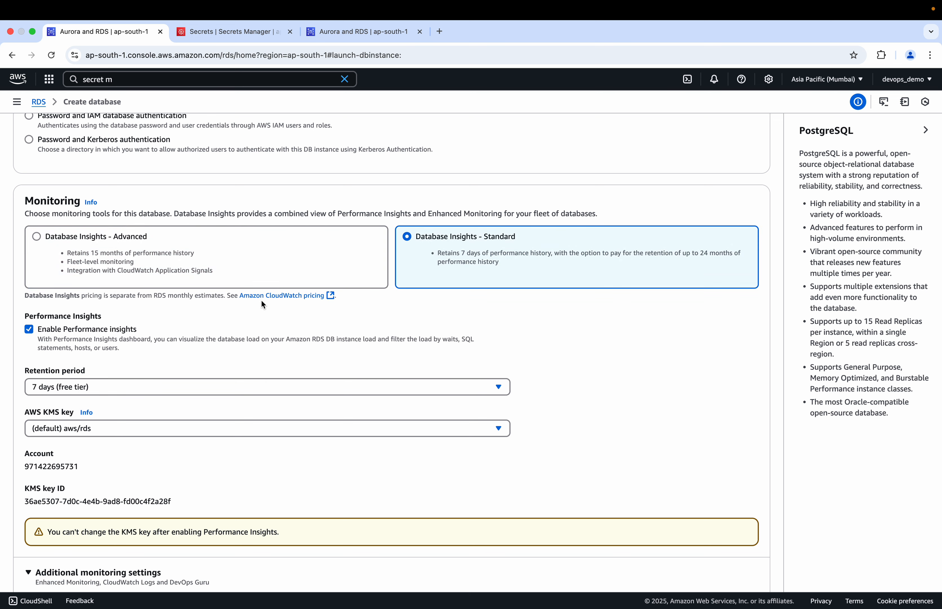
left_click(29, 327)
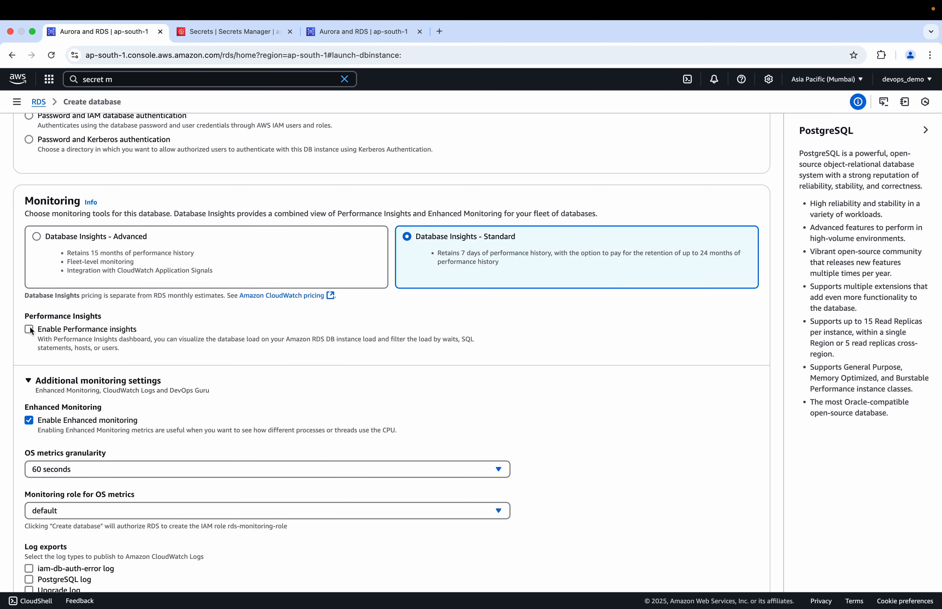
left_click(30, 329)
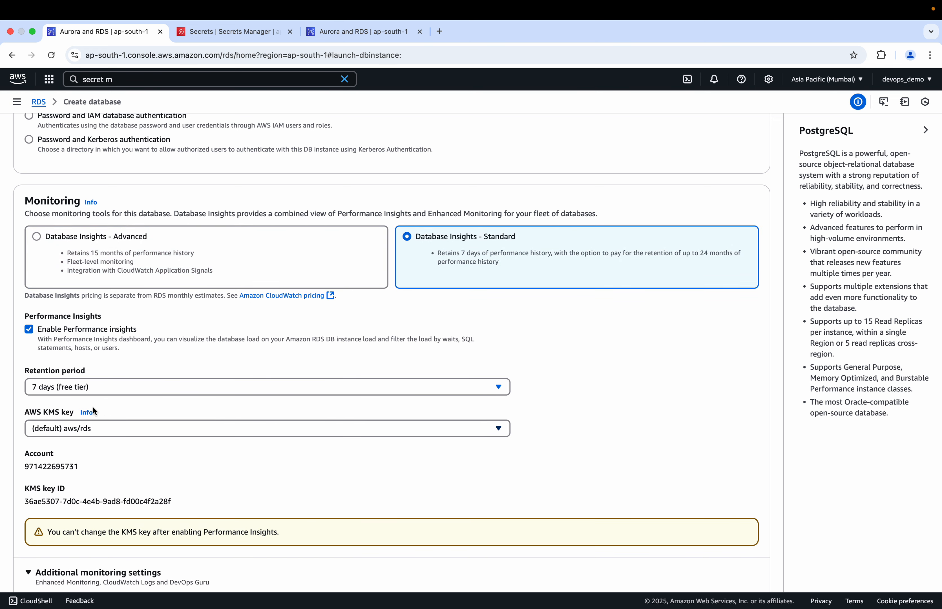
- Open the Performance Insights page separately, examine its DB instance selector, and return to the database creation form
left_click(18, 103)
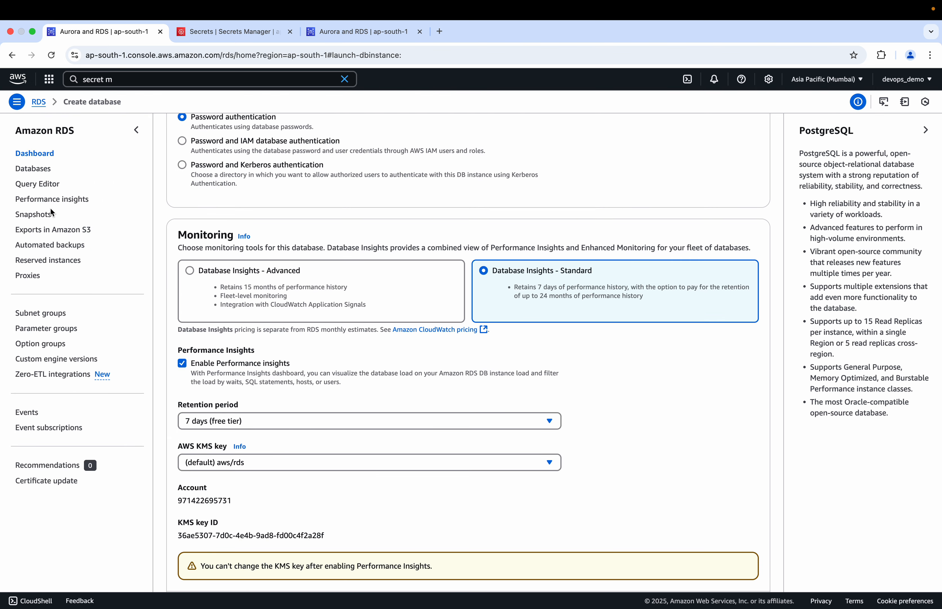
left_click(74, 205, "super")
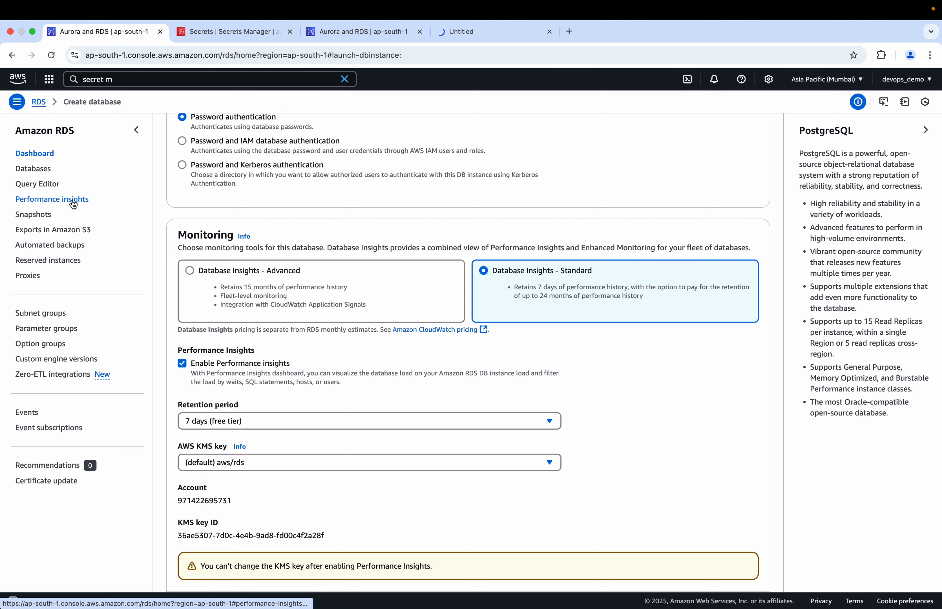
left_click(493, 32)
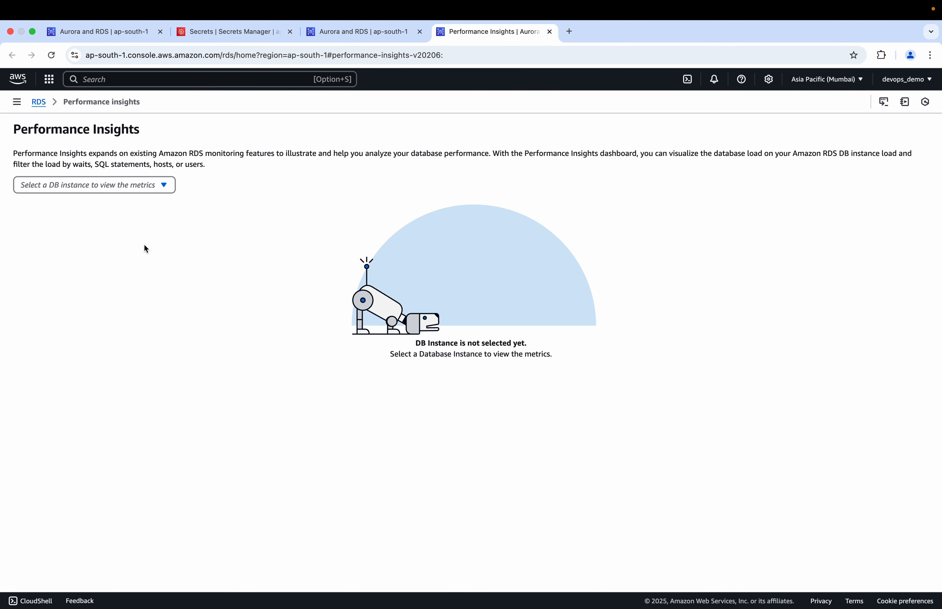
left_click(155, 186)
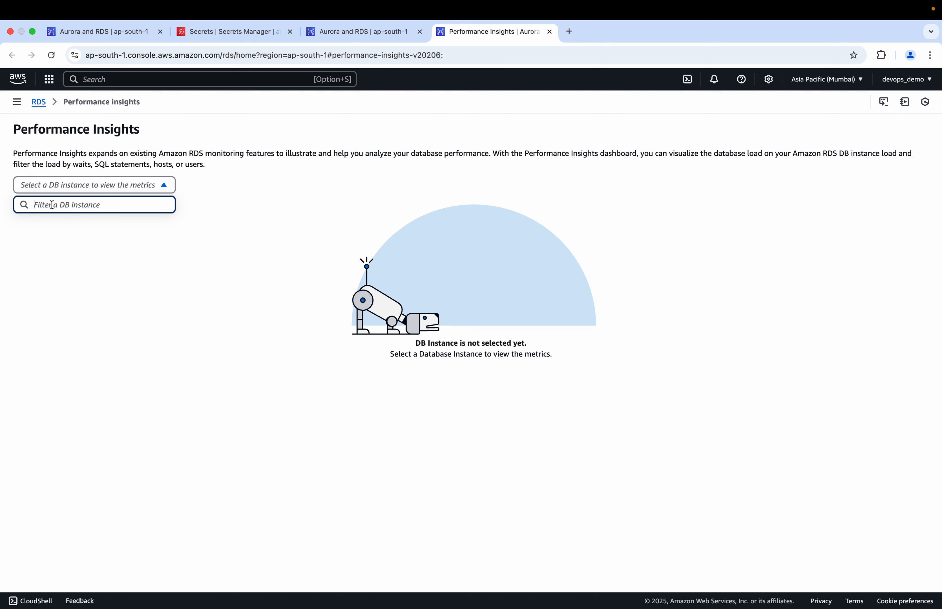
left_click(118, 32)
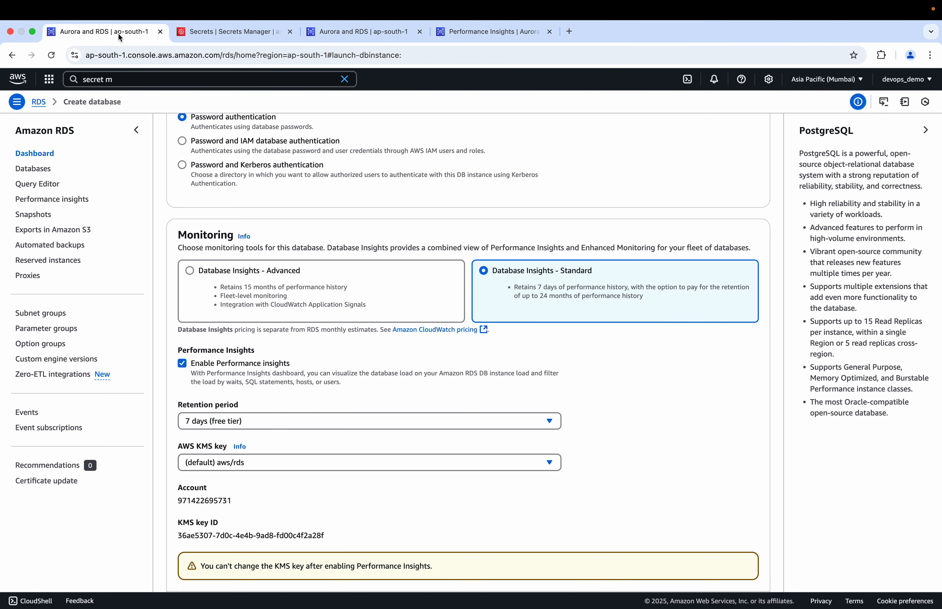
left_click(136, 130)
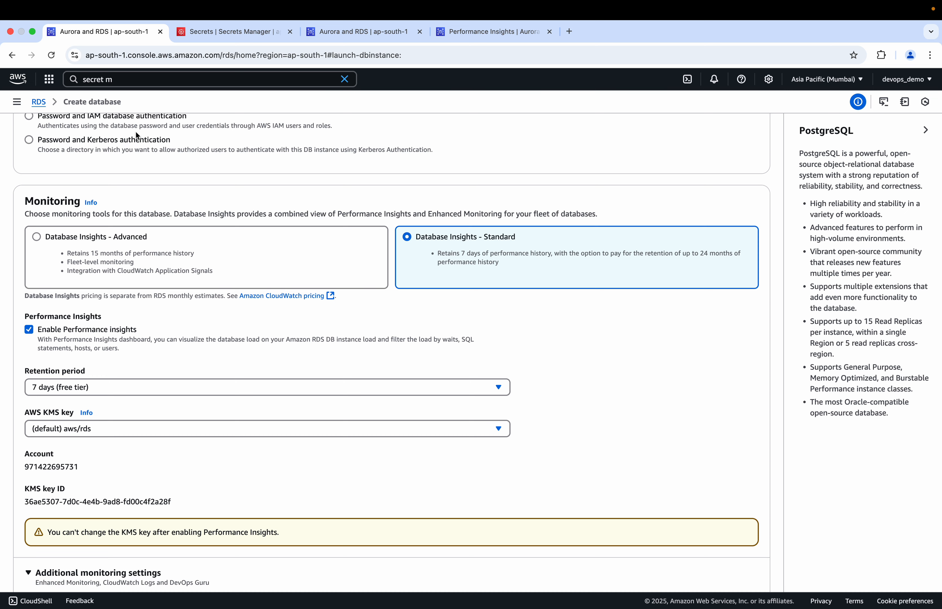
- Turn off Enhanced monitoring and DevOps Guru in the additional monitoring settings
scroll(167, 274, "down", 3)
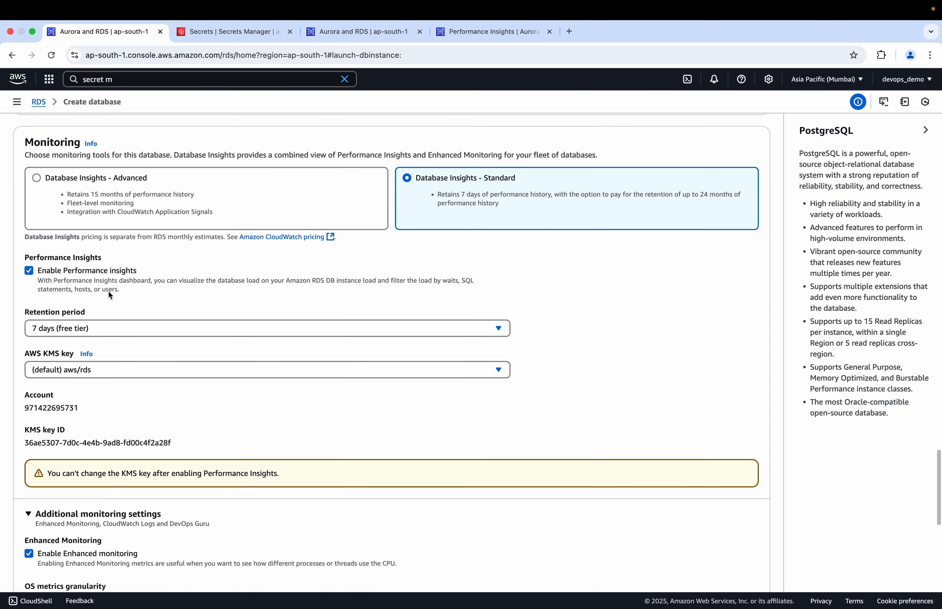
scroll(141, 306, "down", 5)
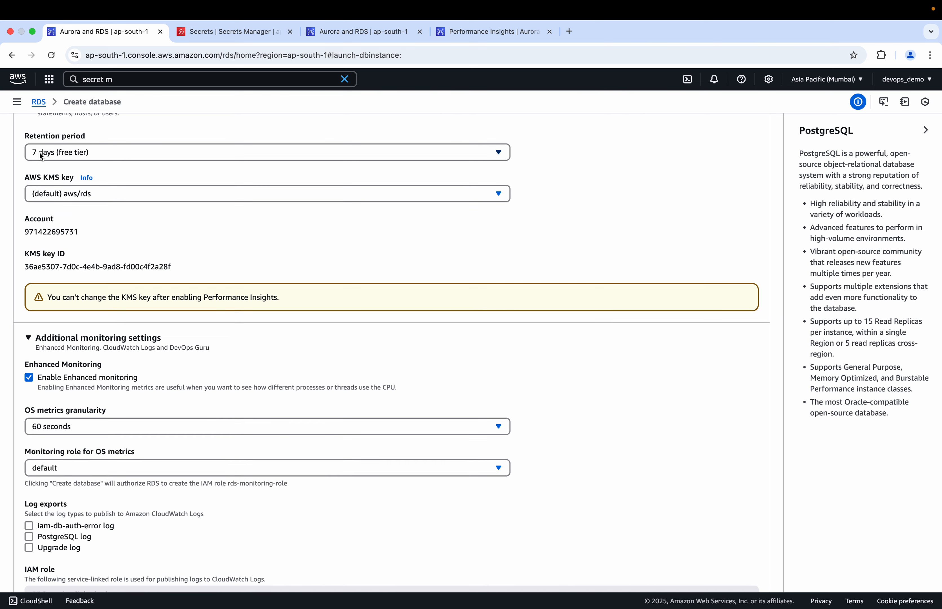
scroll(178, 260, "down", 2)
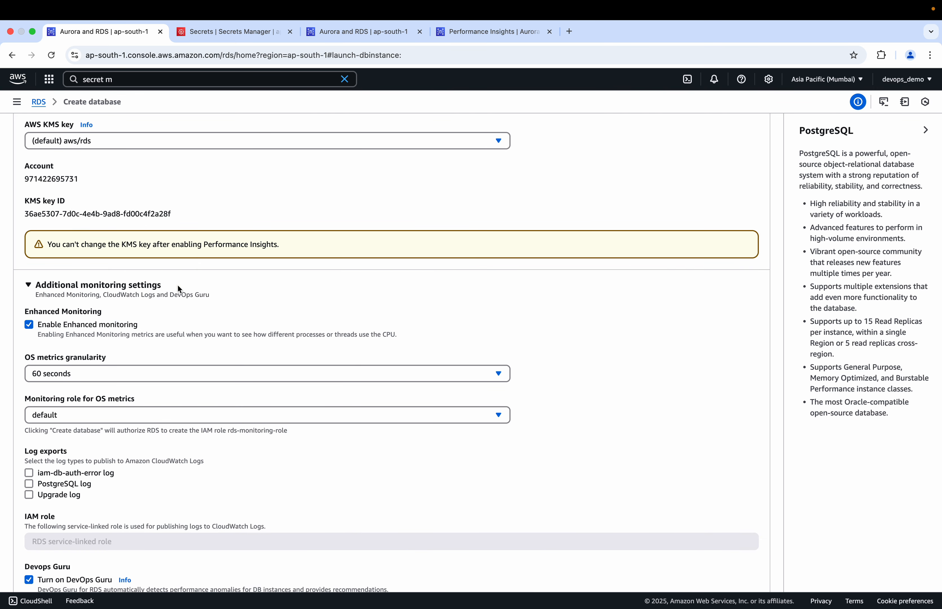
scroll(184, 331, "down", 3)
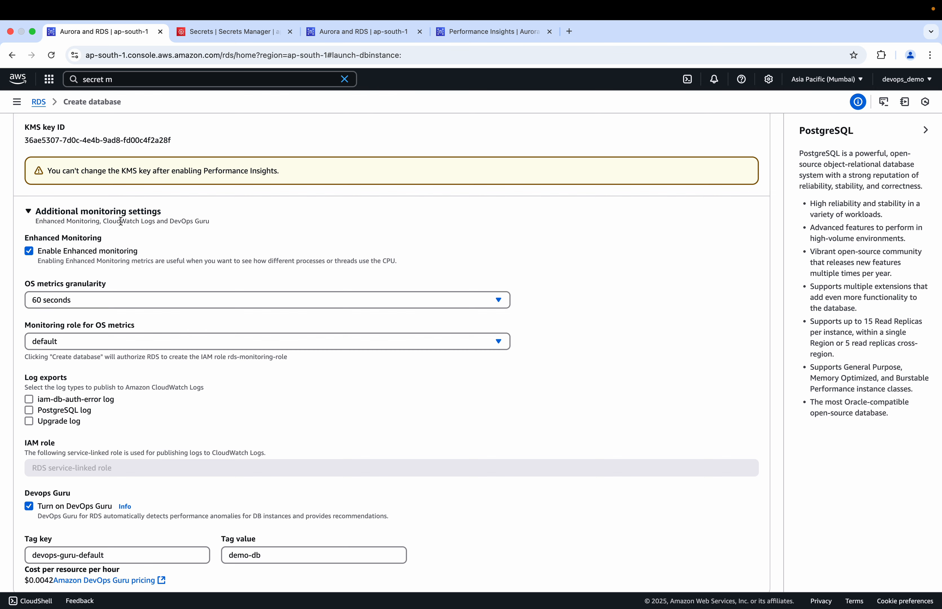
left_click(29, 251)
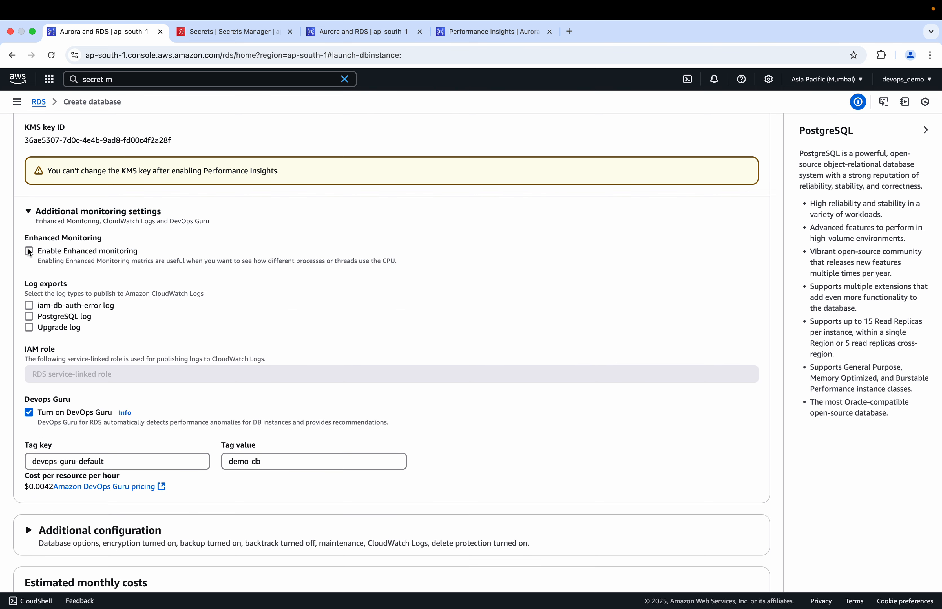
scroll(122, 357, "down", 5)
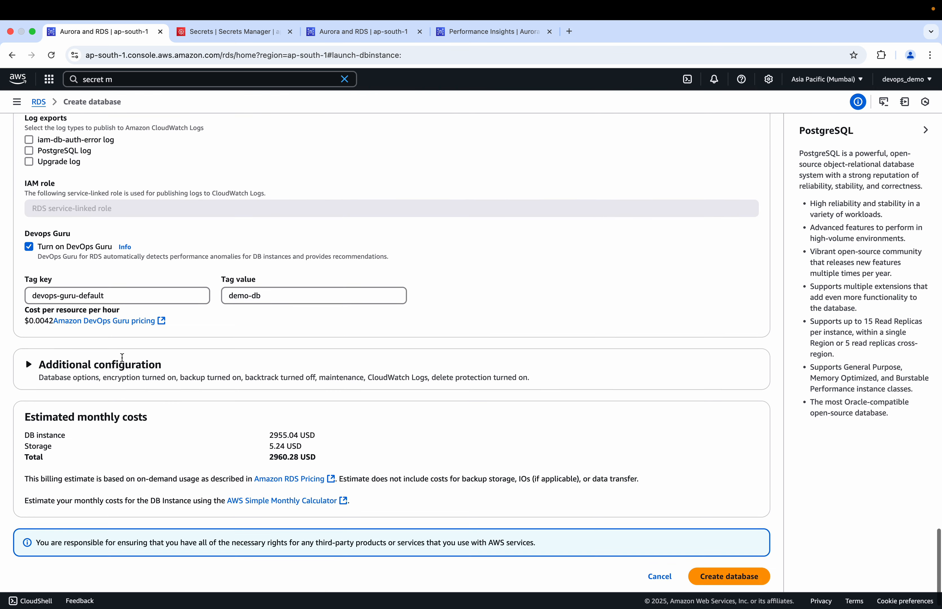
left_click(29, 230)
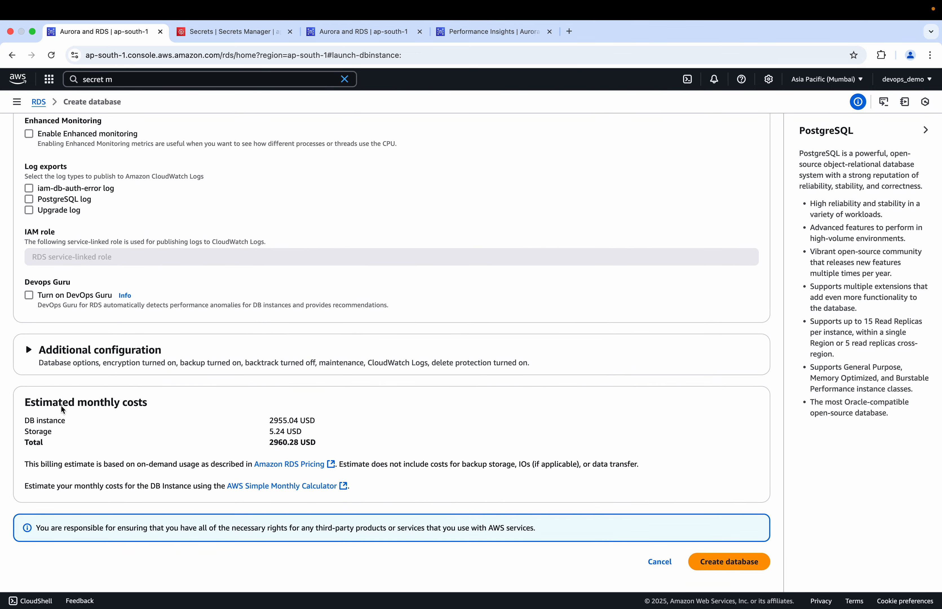
- Expand the additional configuration, review the backup retention period, and disable automated backups
left_click(28, 349)
scroll(104, 419, "down", 6)
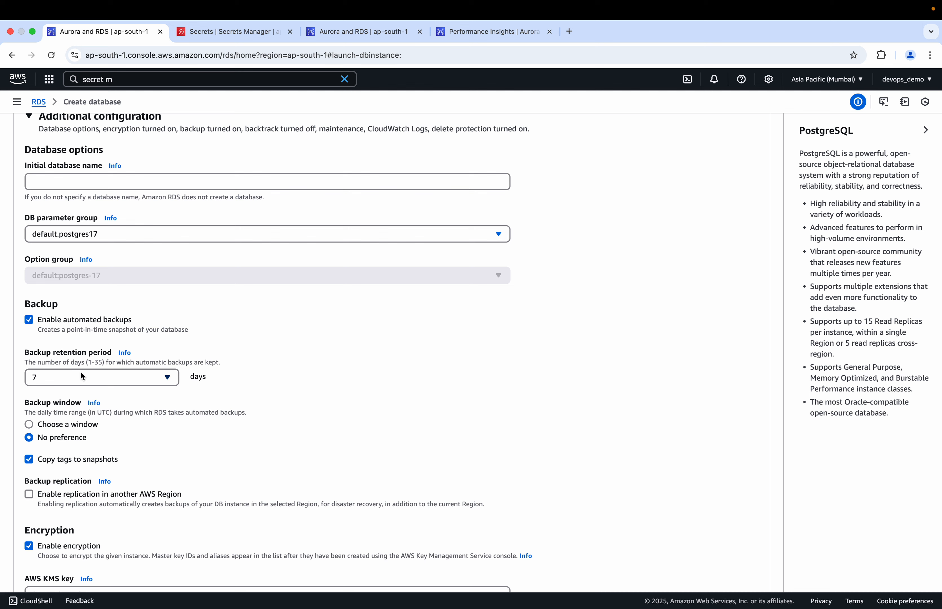
left_click_drag(23, 352, 110, 356)
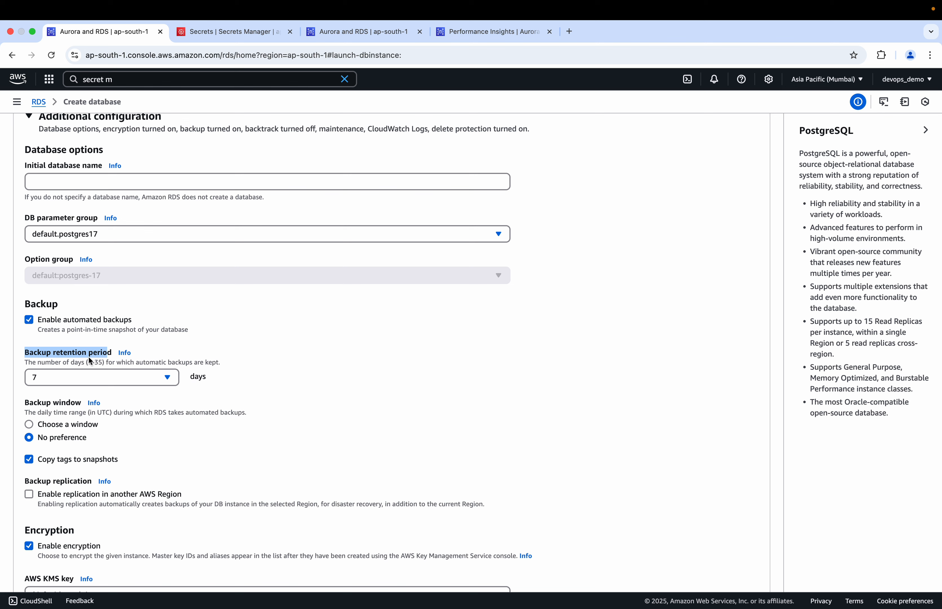
left_click(32, 322)
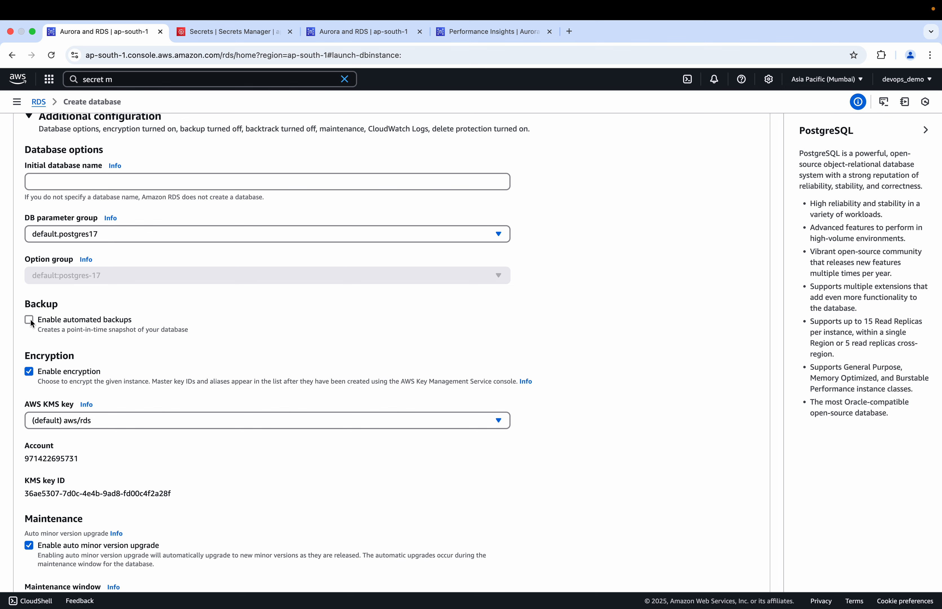
- Disable encryption and auto minor version upgrade for the database
left_click(30, 370)
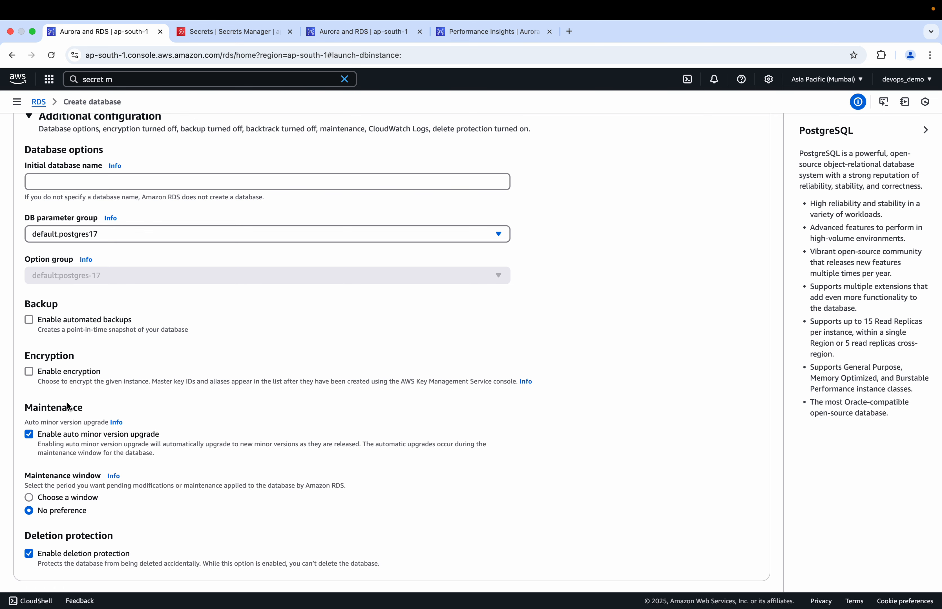
scroll(65, 399, "down", 3)
left_click(30, 327)
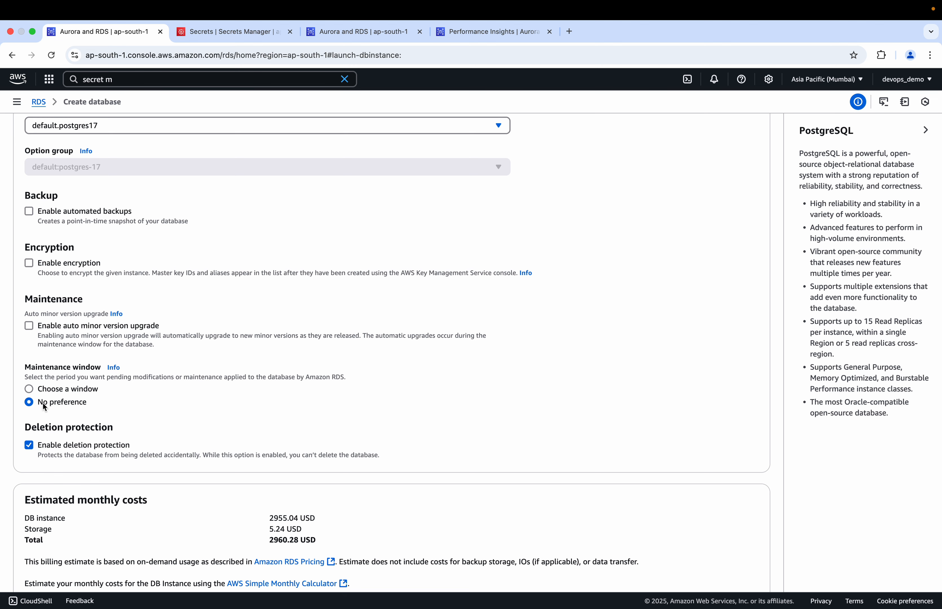
- Examine the estimated monthly costs for the DB instance and storage against the chosen instance class and storage configuration
scroll(45, 406, "down", 3)
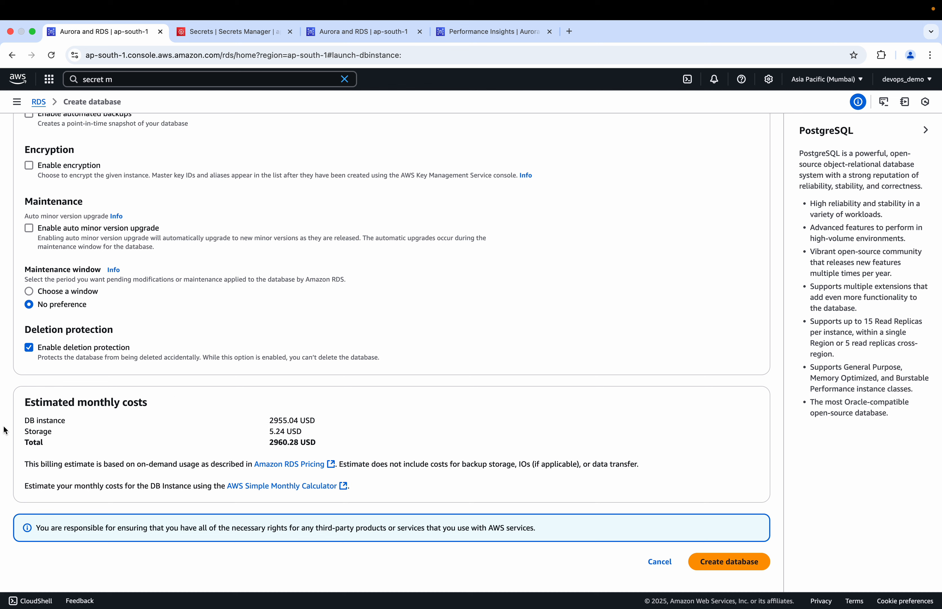
left_click_drag(24, 410, 241, 416)
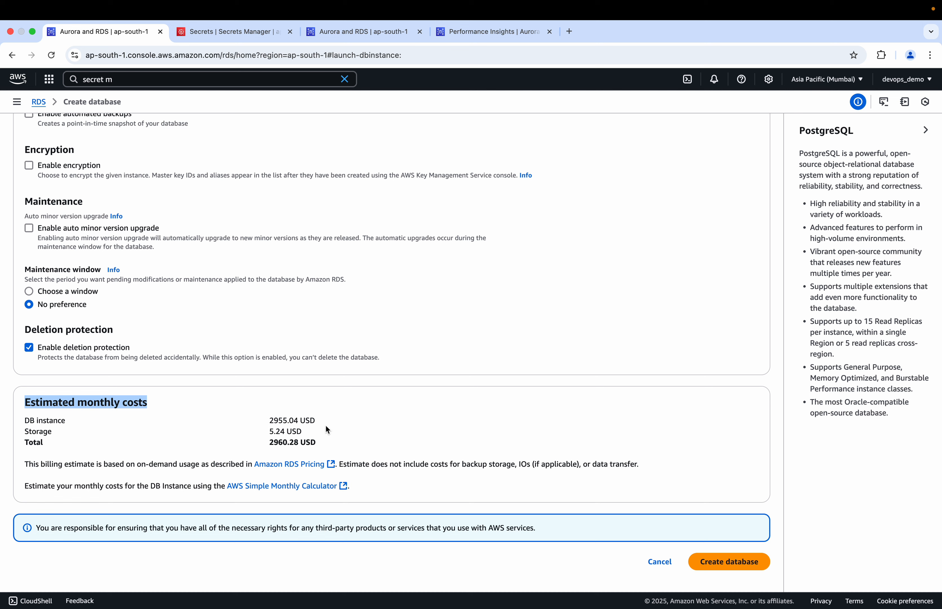
left_click_drag(320, 441, 21, 426)
left_click(276, 450)
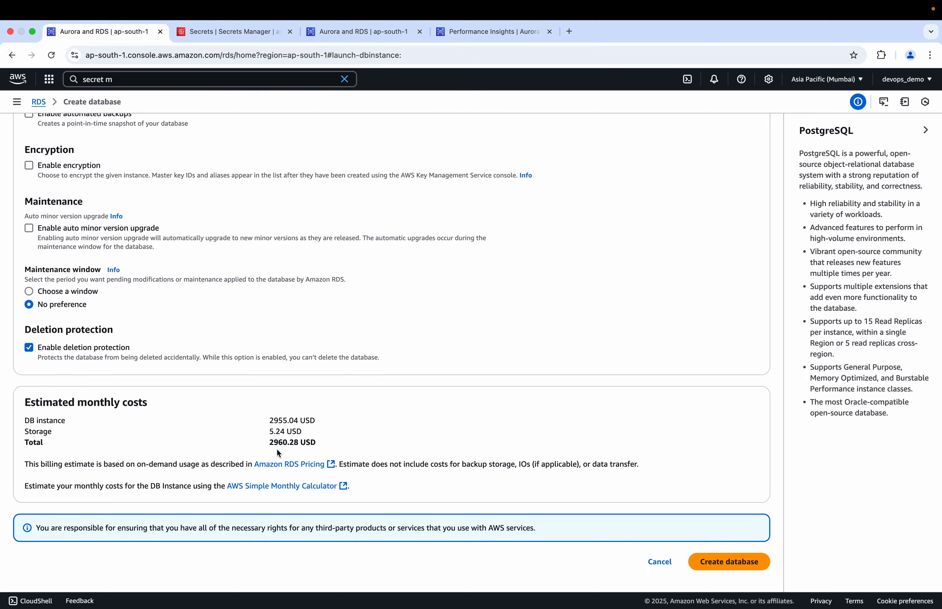
scroll(387, 248, "up", 15)
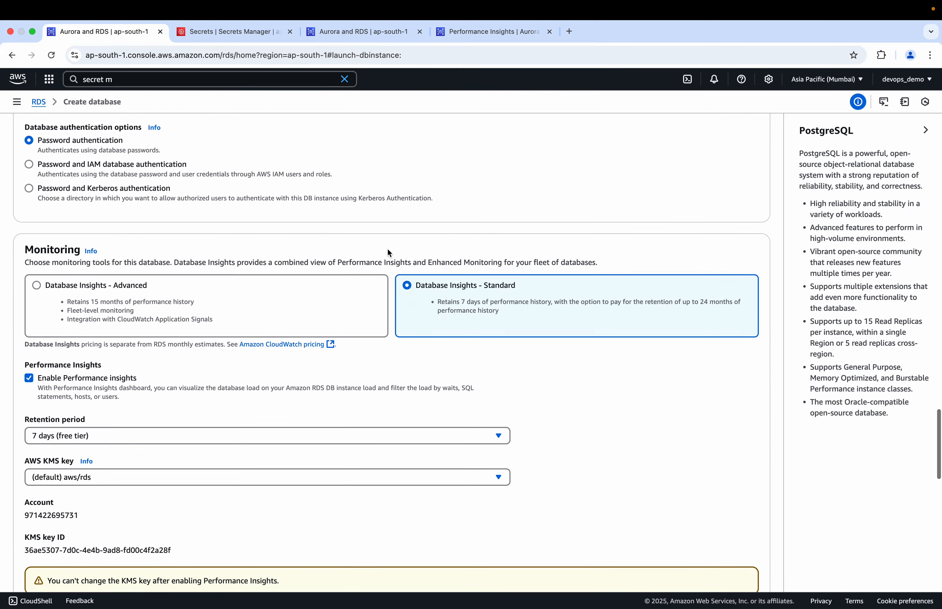
scroll(387, 250, "up", 20)
scroll(388, 247, "up", 5)
scroll(387, 248, "down", 20)
scroll(389, 253, "down", 7)
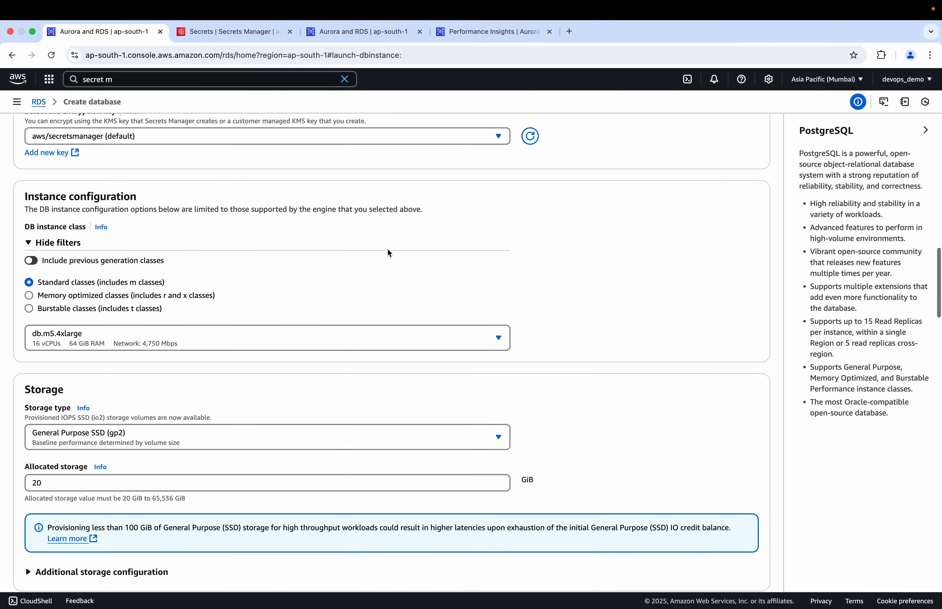
scroll(389, 253, "down", 1)
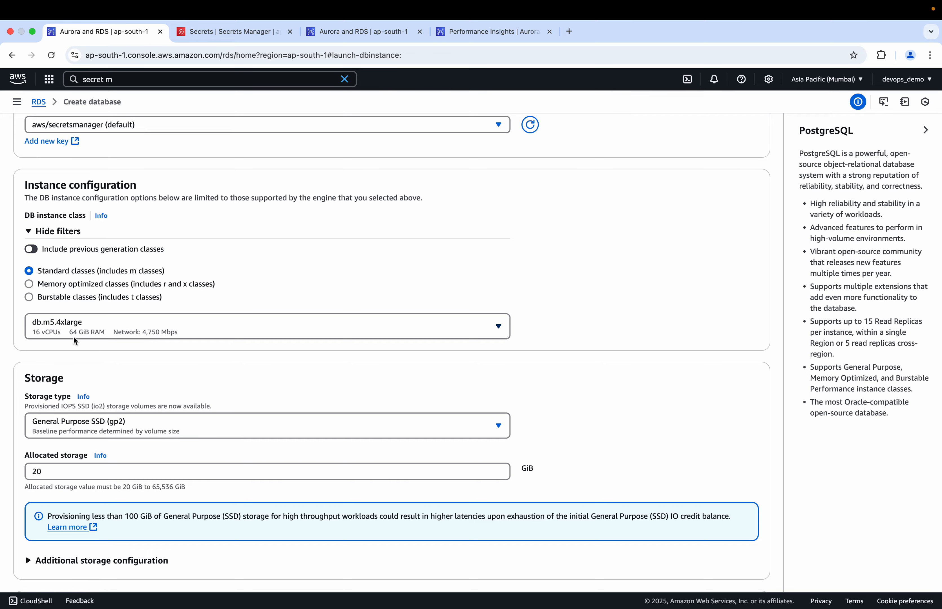
scroll(293, 372, "down", 20)
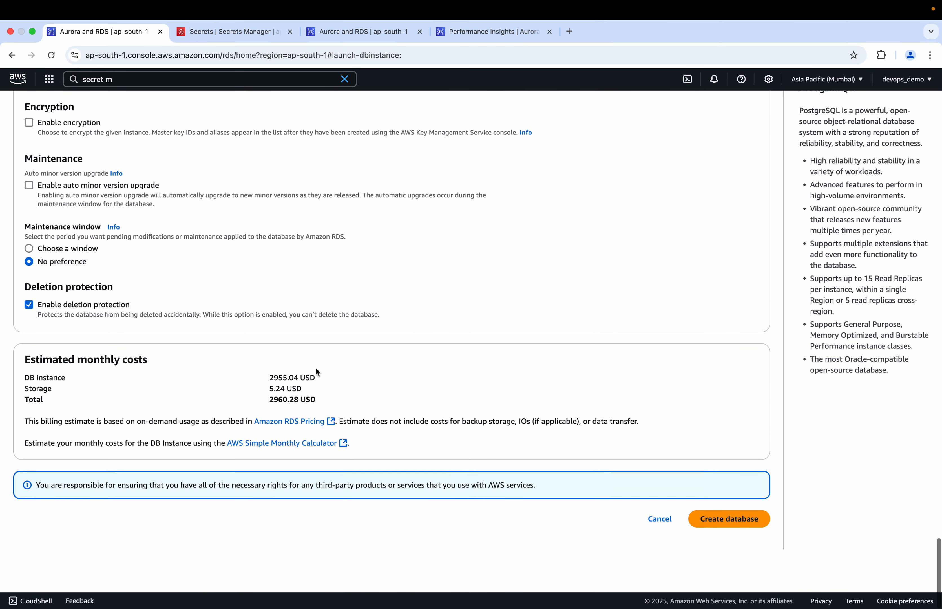
left_click_drag(315, 442, 238, 422)
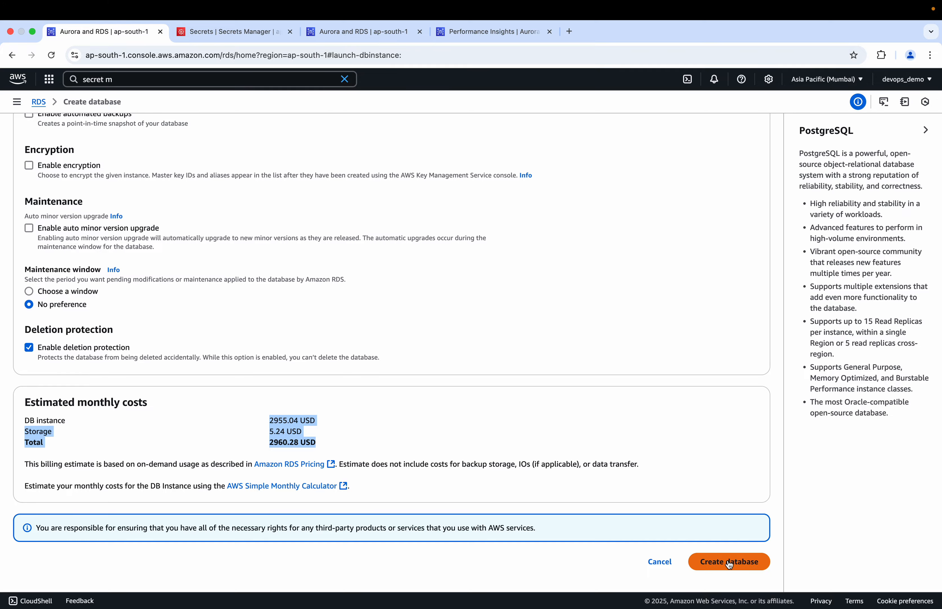
- Review the whole database creation form from the engine options down to the additional configuration
scroll(525, 292, "up", 20)
scroll(525, 298, "up", 20)
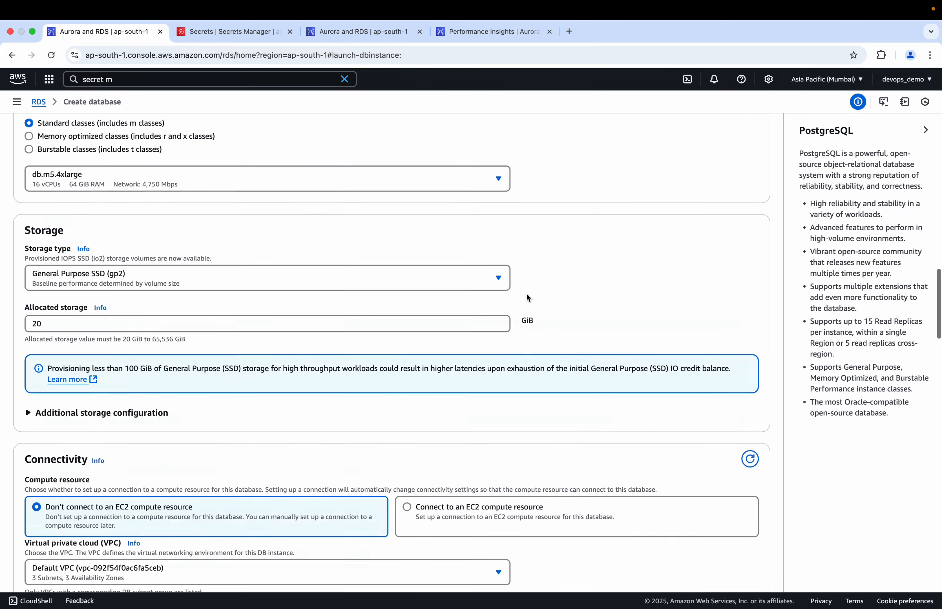
scroll(527, 298, "down", 20)
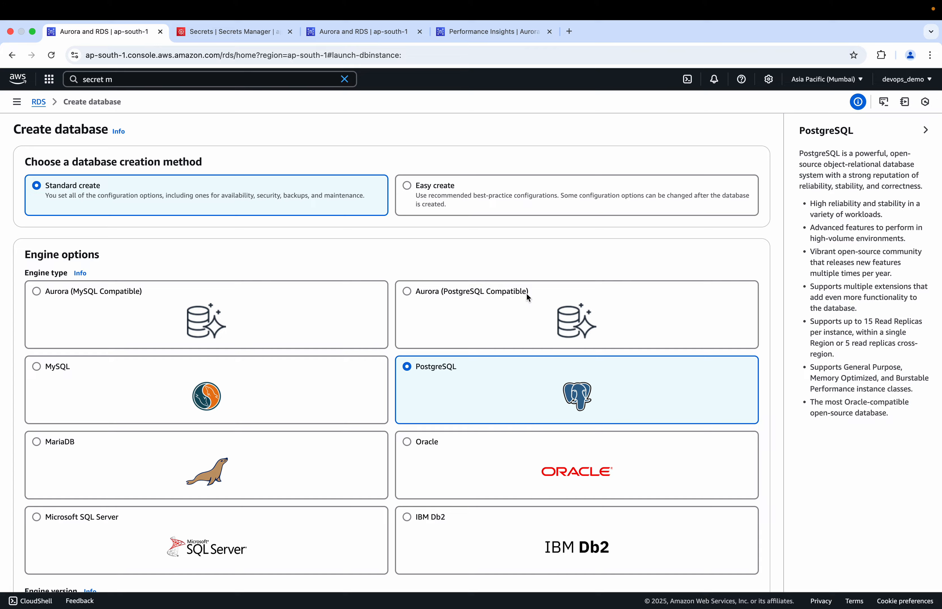
scroll(528, 297, "down", 20)
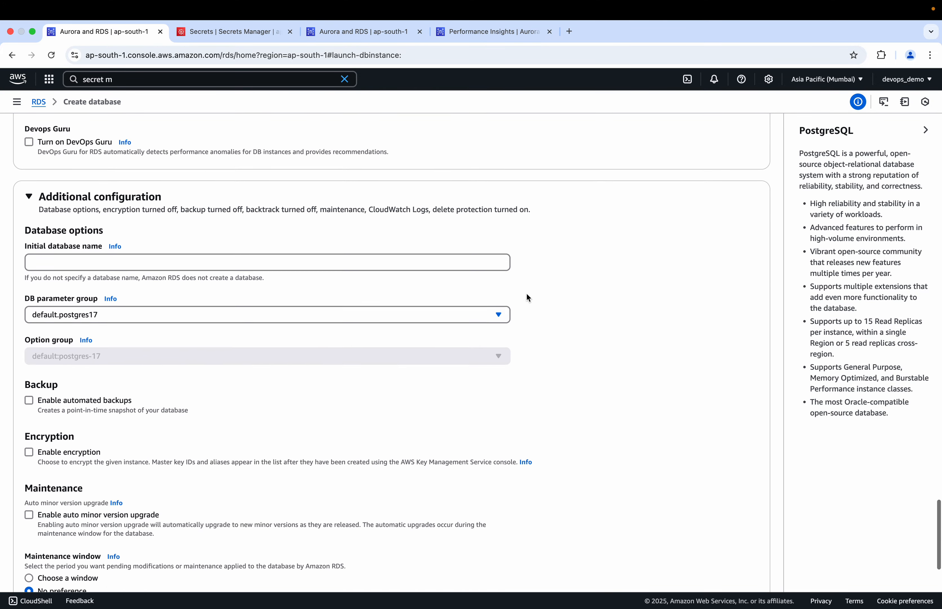